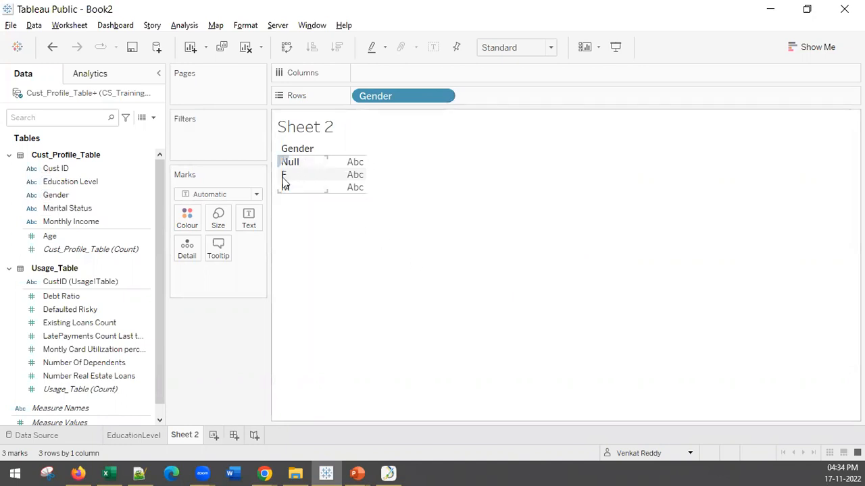
Add Cust ID to the rows beside Gender and aggregate it as Count (Distinct).
click(52, 170)
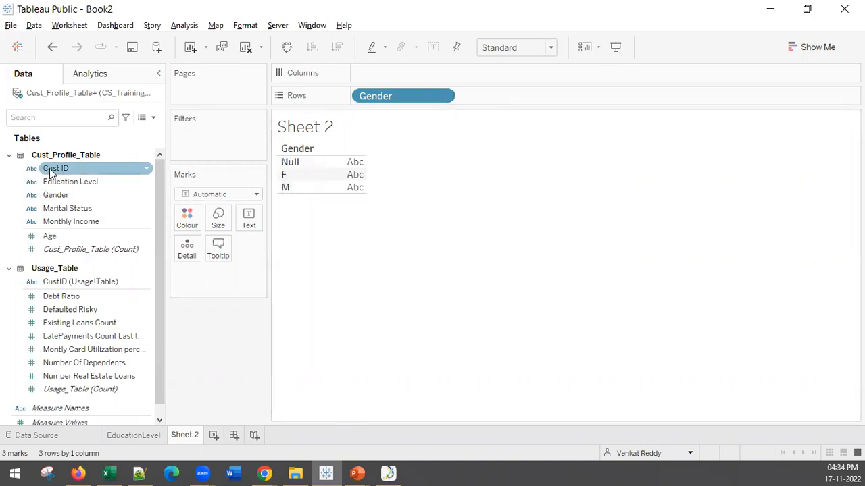
click(52, 172)
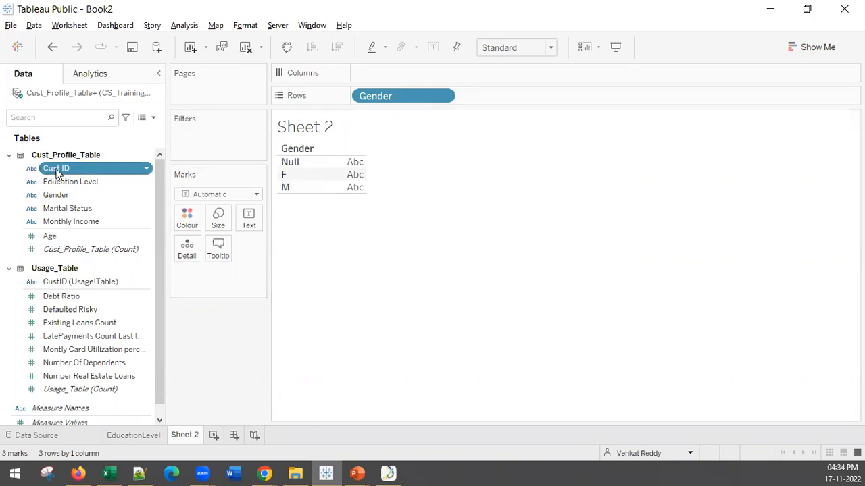
double_click(57, 171)
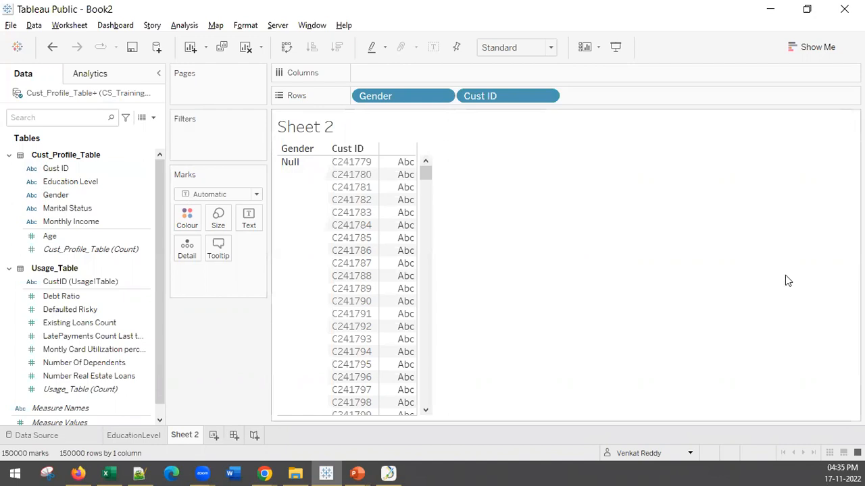
right_click(526, 96)
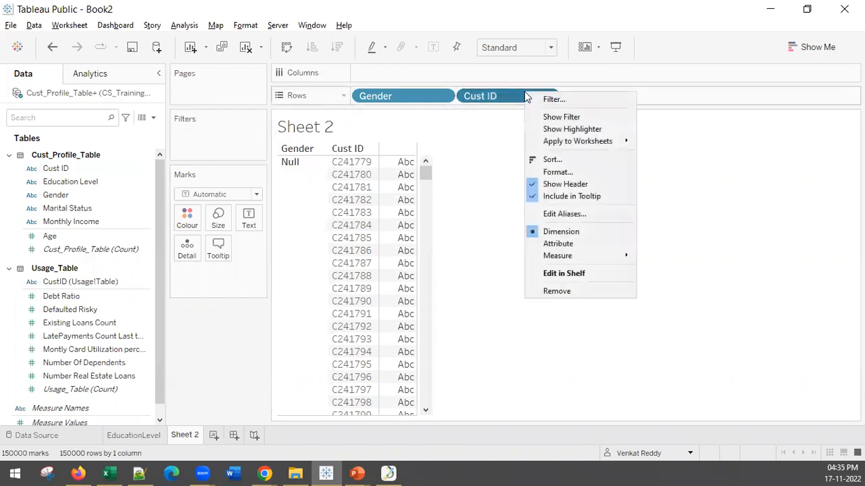
mouse_move(572, 261)
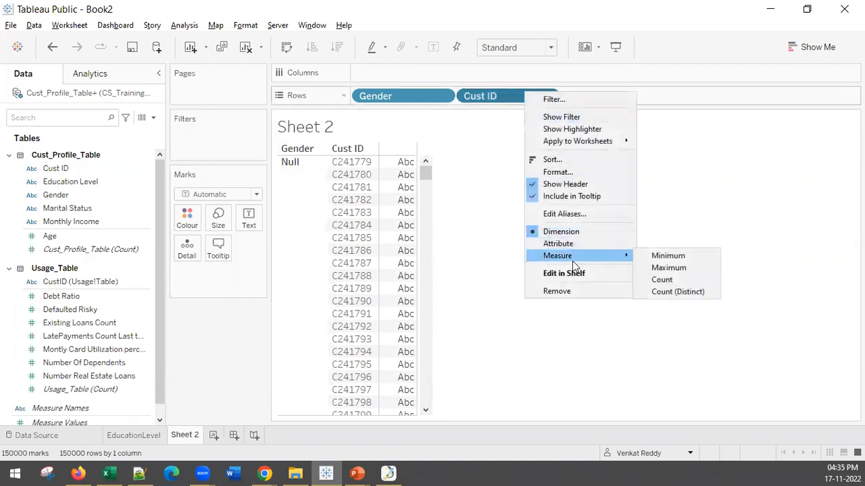
click(672, 292)
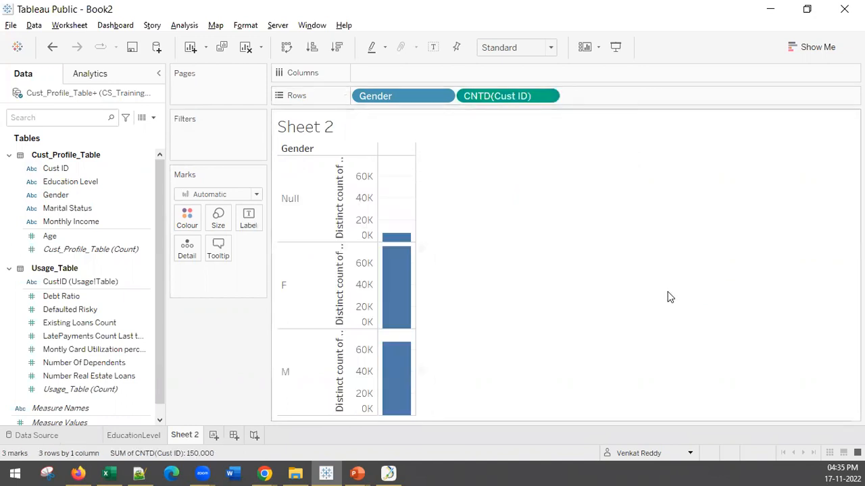
Move the distinct count of Cust ID to the columns and on to the Colour mark, keeping Gender on the rows.
click(820, 48)
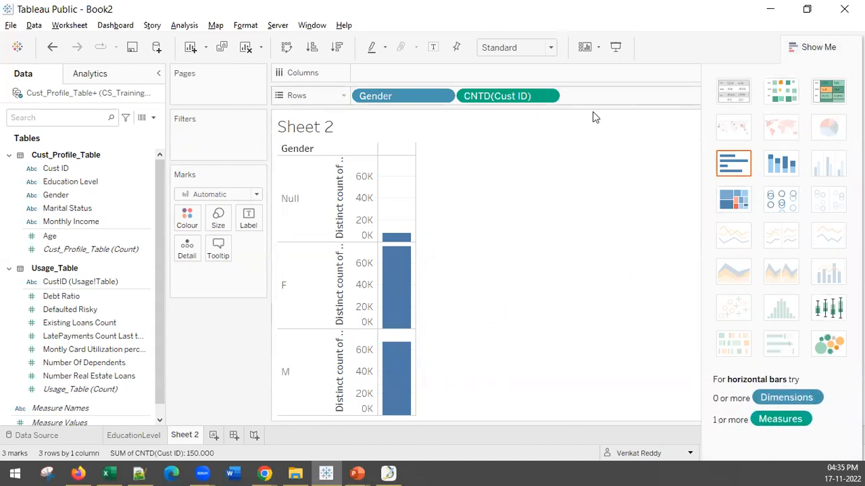
drag(490, 99, 418, 75)
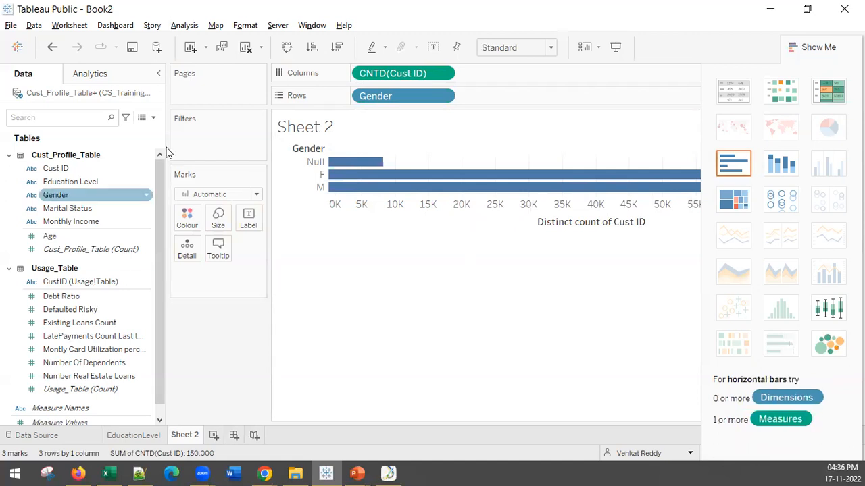
drag(388, 77, 216, 275)
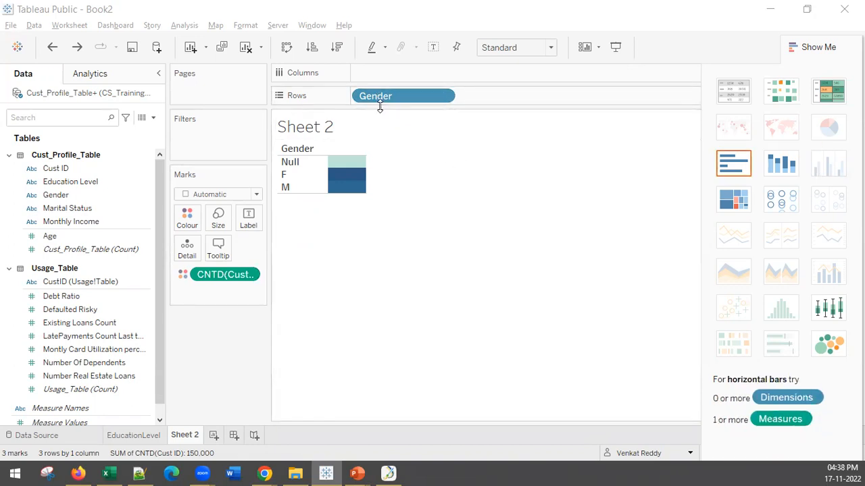
drag(384, 98, 196, 220)
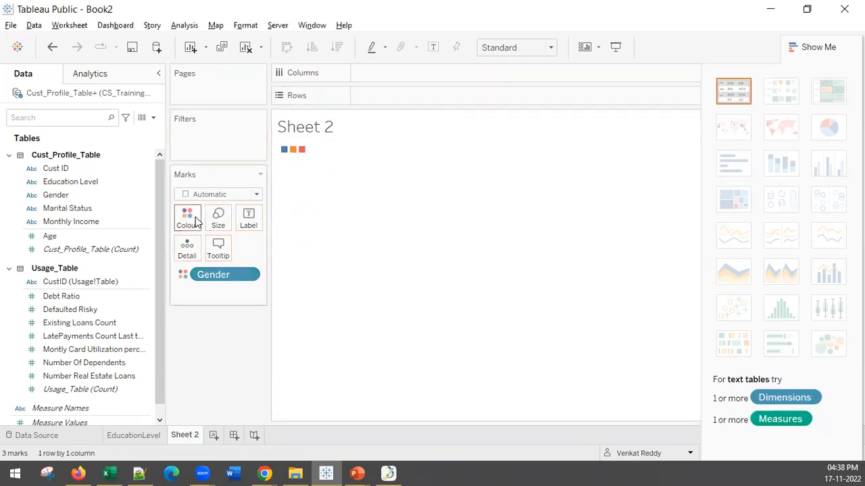
key(ctrl+z)
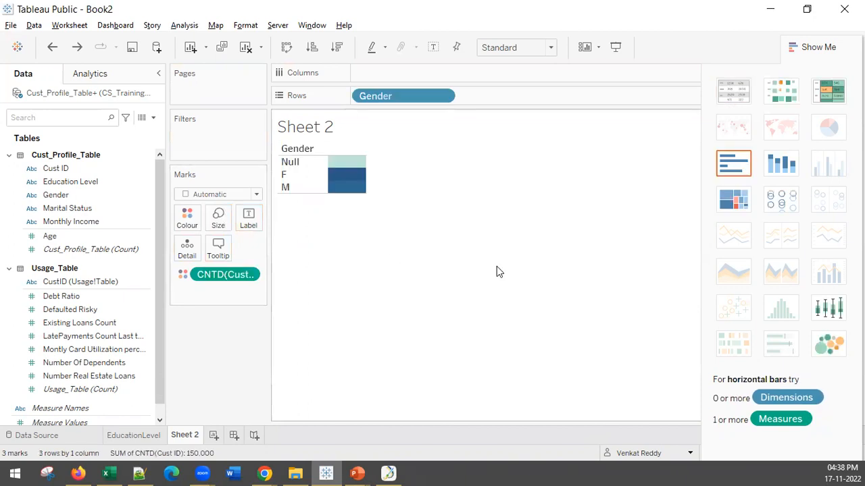
Try the Count aggregation for Cust ID on Colour and return it to Count (Distinct).
right_click(251, 276)
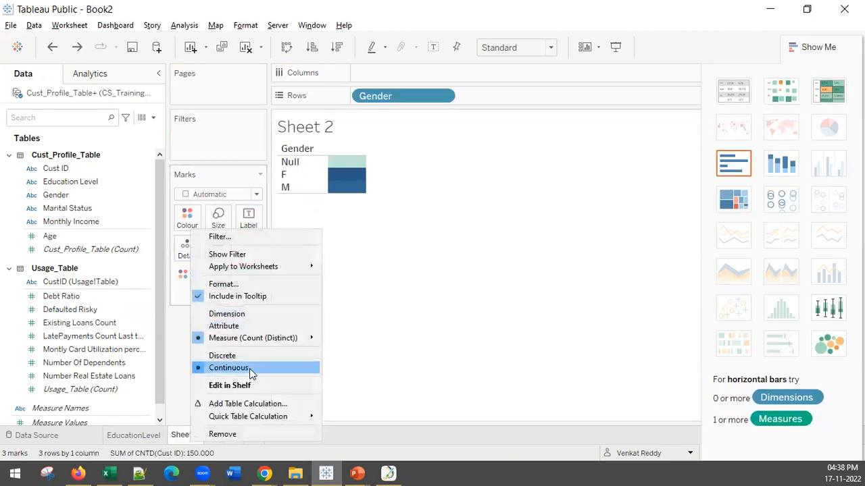
mouse_move(255, 342)
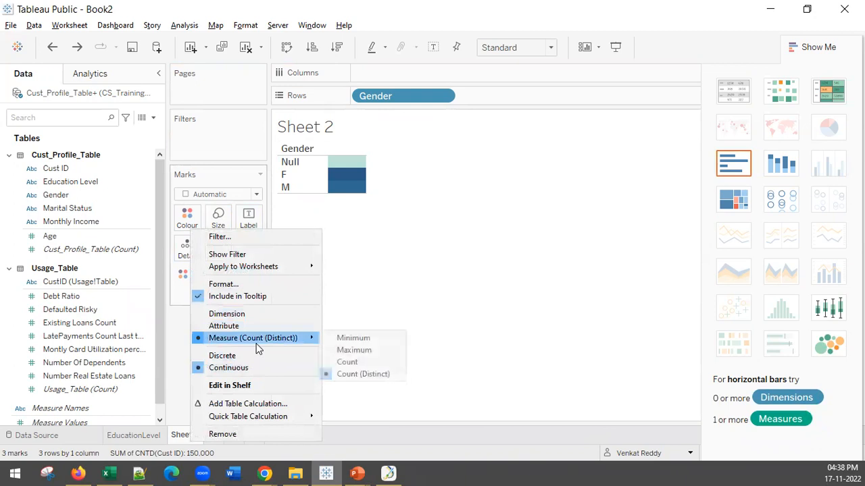
click(362, 363)
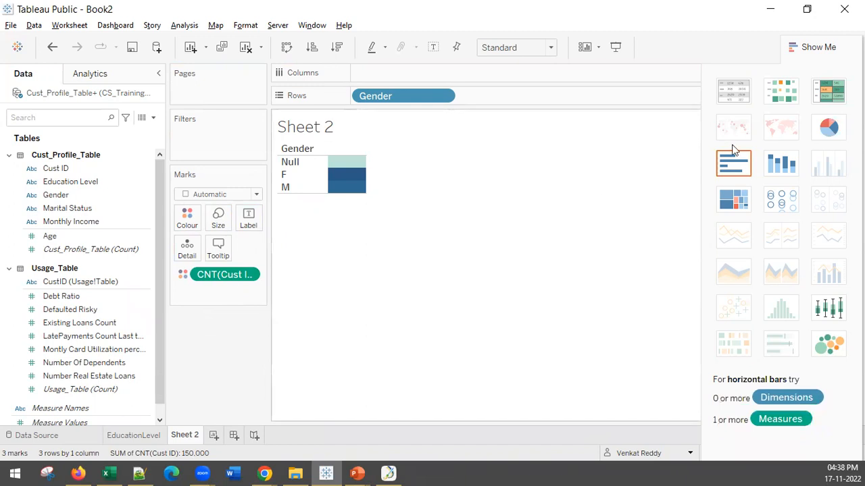
right_click(233, 274)
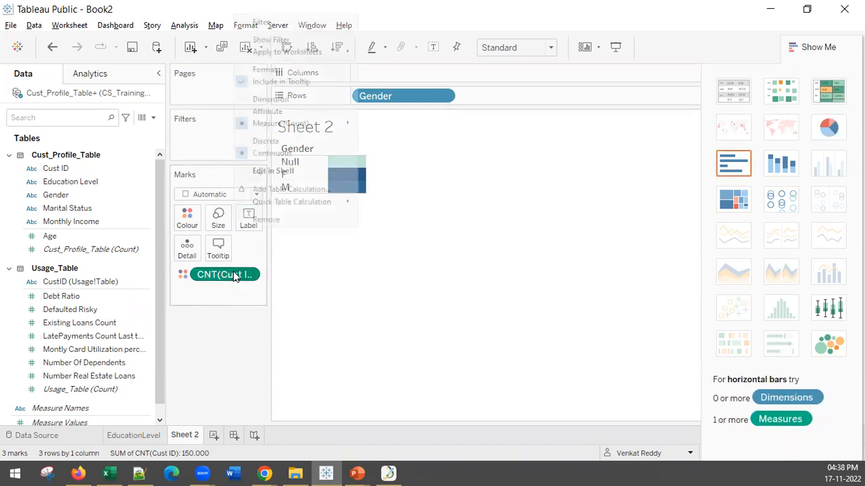
mouse_move(324, 124)
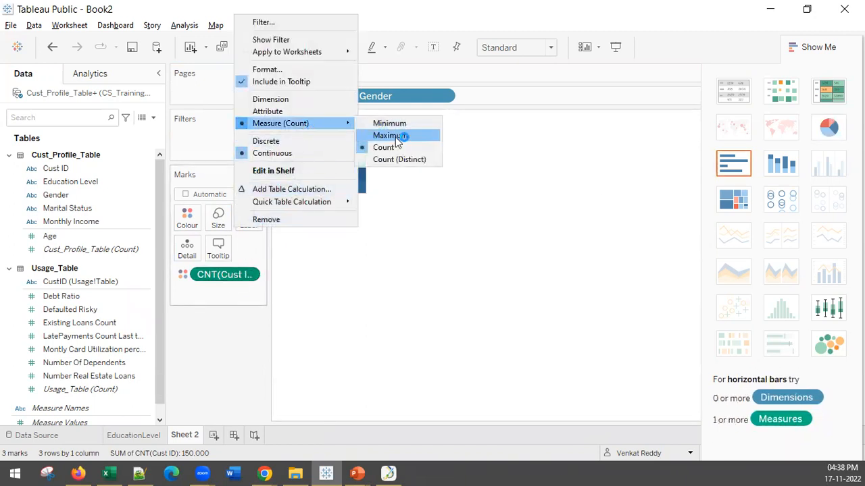
click(404, 160)
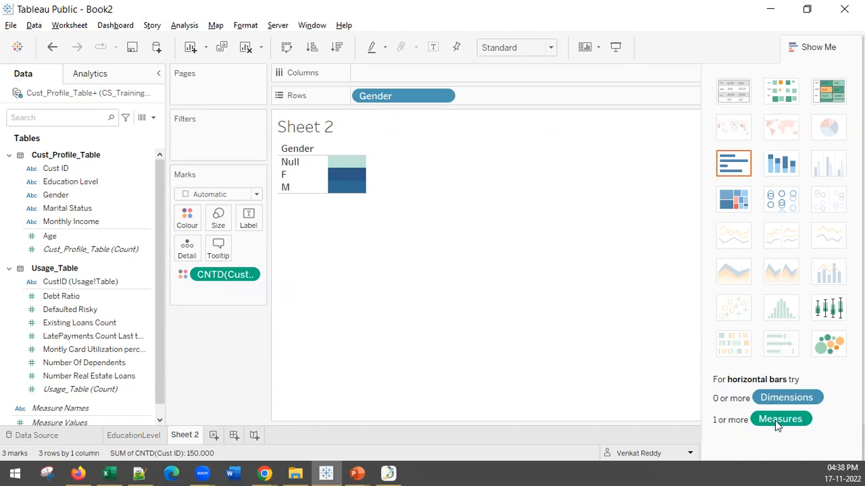
Set the Cust ID aggregation to Count and convert the view into a pie chart by Gender.
right_click(238, 277)
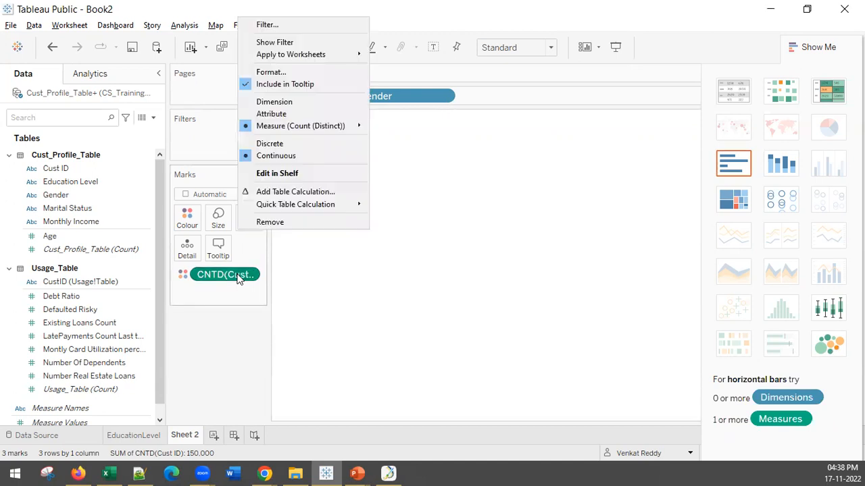
mouse_move(299, 205)
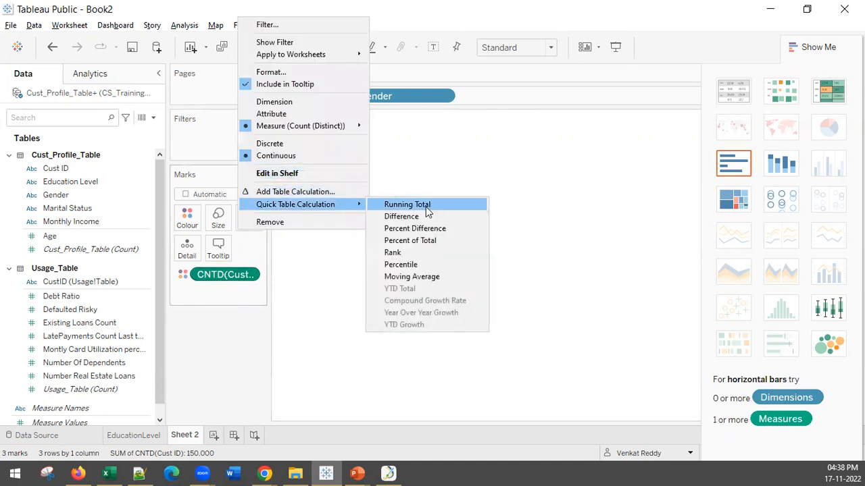
mouse_move(331, 126)
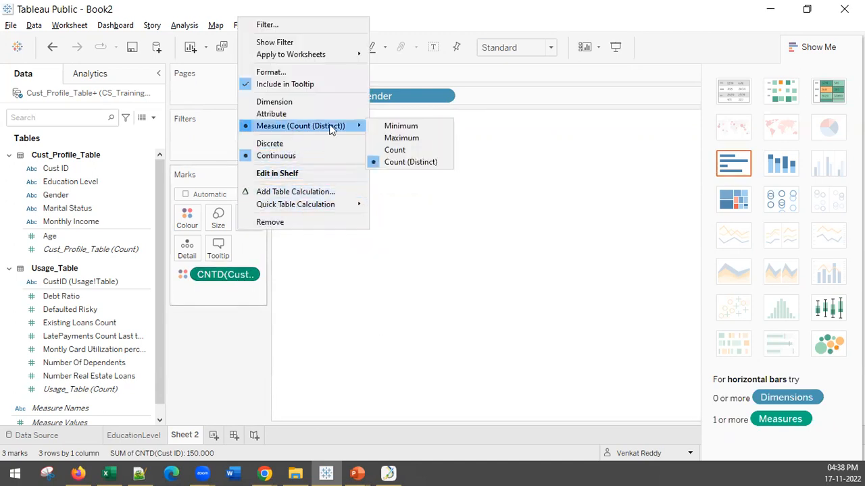
click(404, 152)
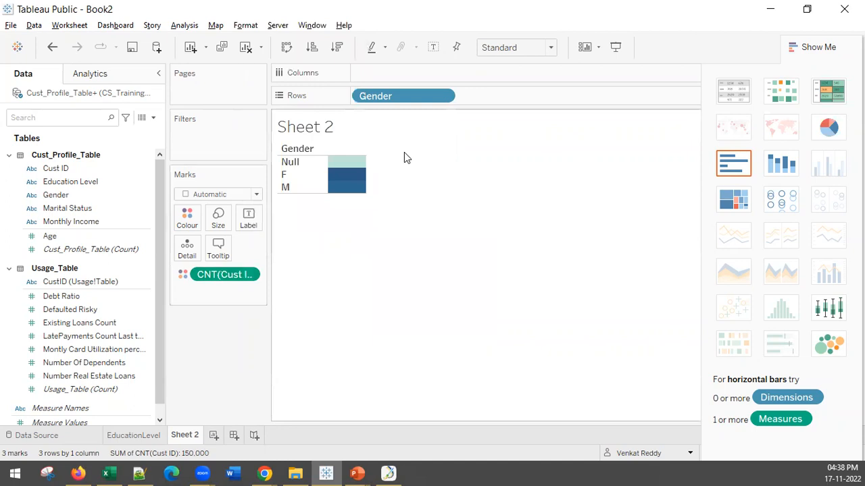
click(820, 135)
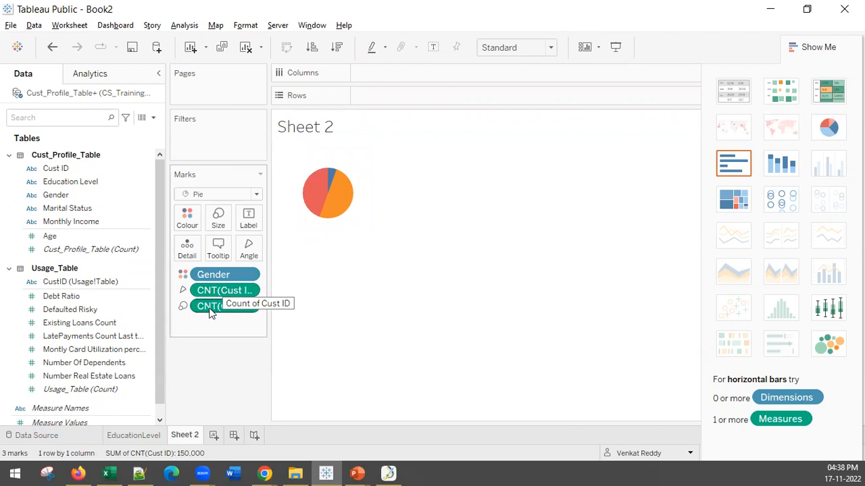
Label the pie slices with the count of Cust ID and with Gender, keeping the existing mark encodings.
drag(211, 312, 260, 226)
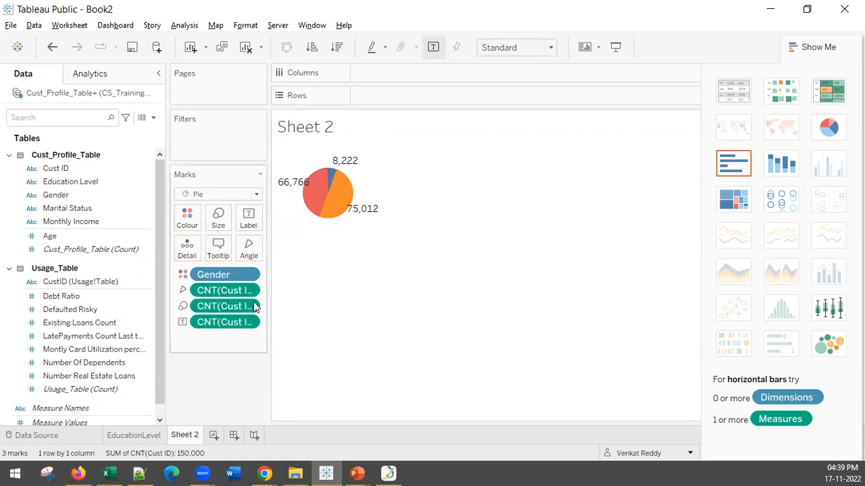
drag(209, 269, 250, 217)
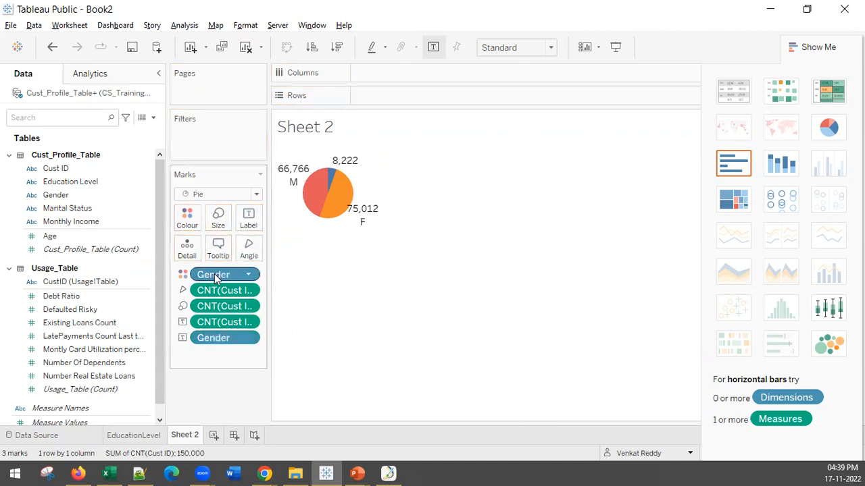
key(ctrl+z)
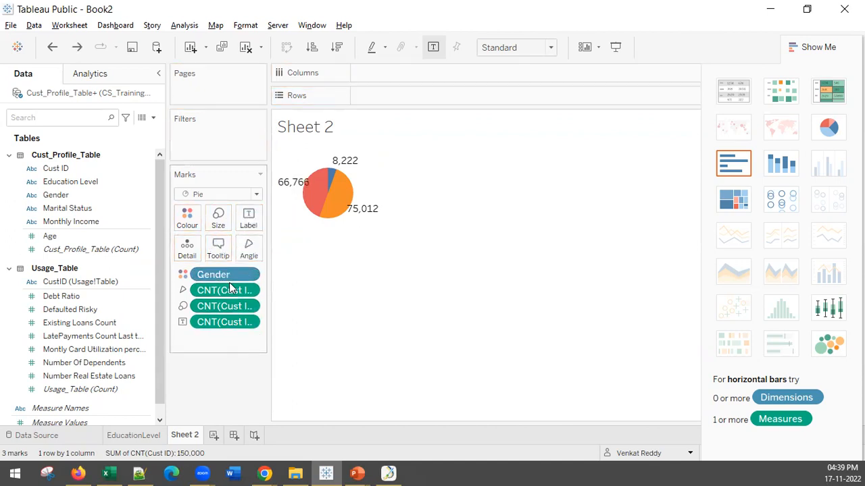
drag(53, 193, 248, 216)
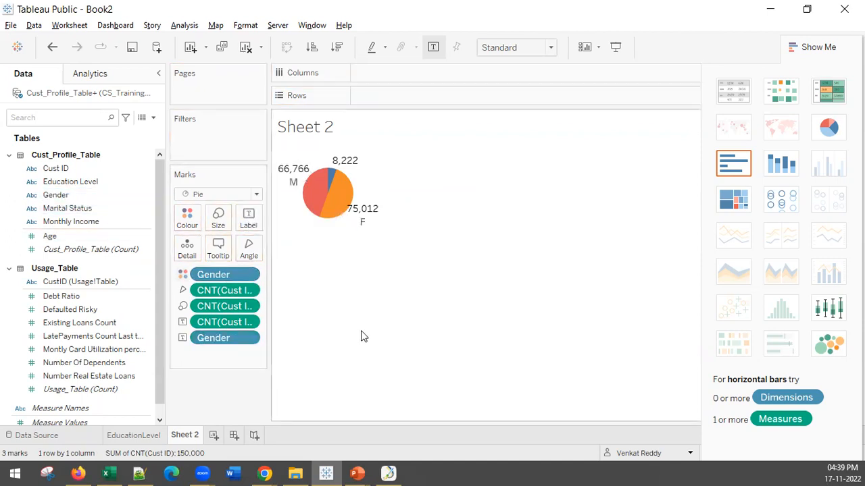
key(ctrl+z)
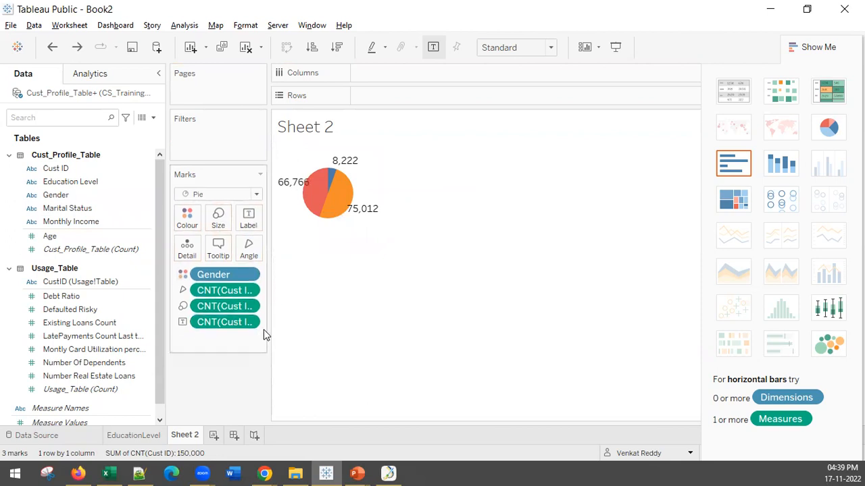
drag(232, 279, 255, 223)
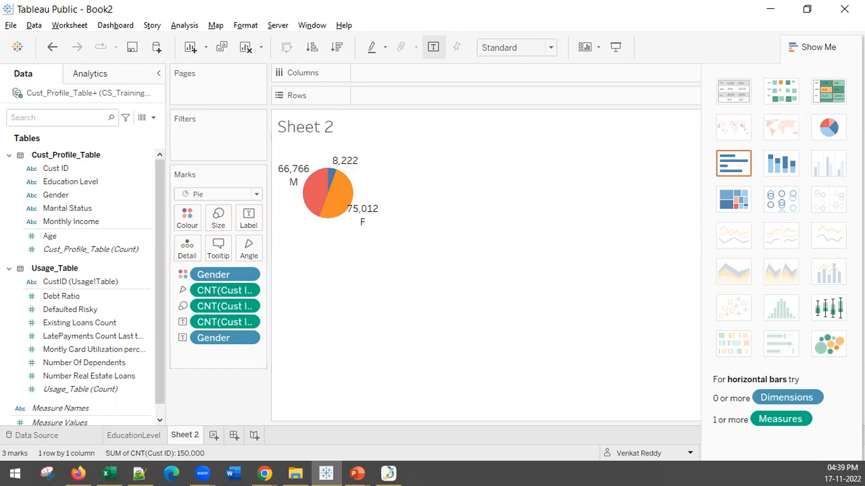
Enlarge the pie chart by changing its fit to Entire View, after trying Fit Width.
mouse_move(332, 173)
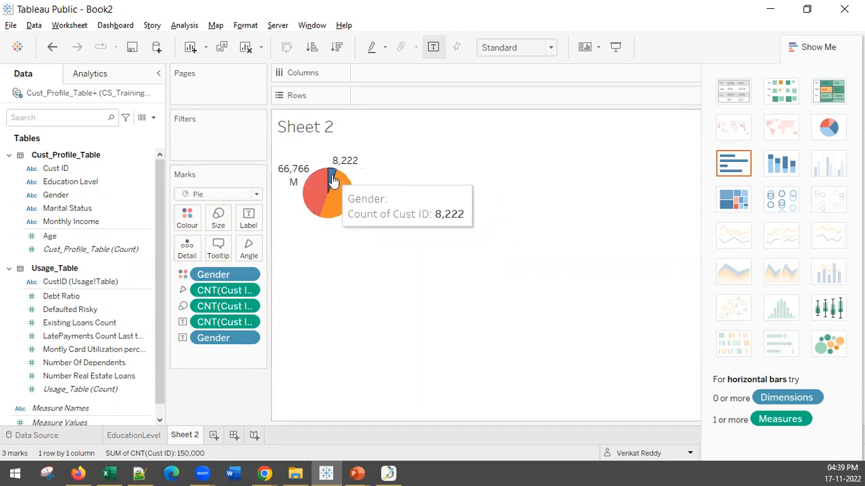
mouse_move(312, 193)
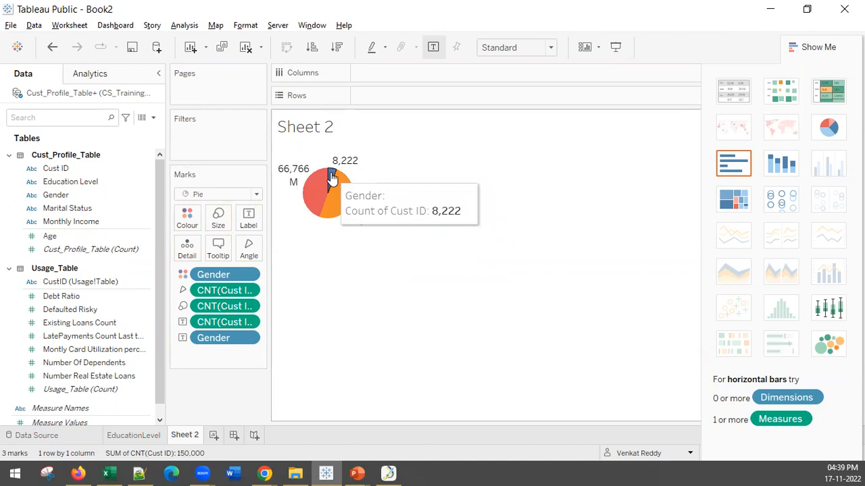
click(550, 49)
click(505, 72)
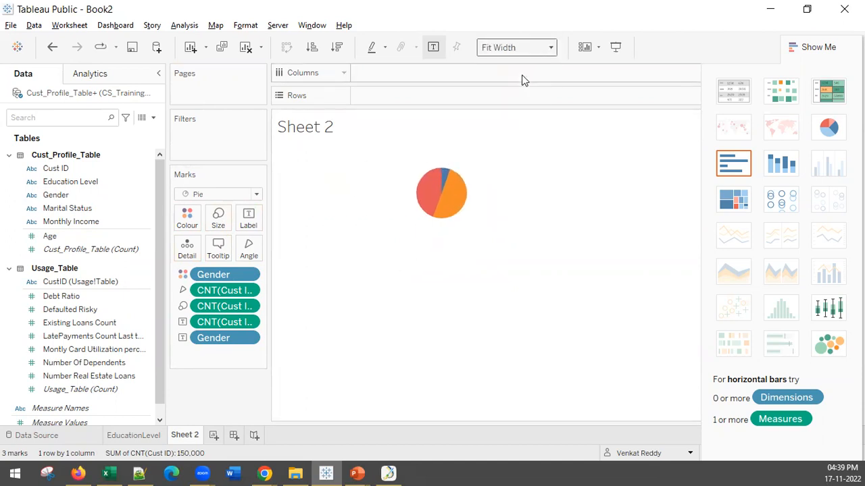
mouse_move(511, 174)
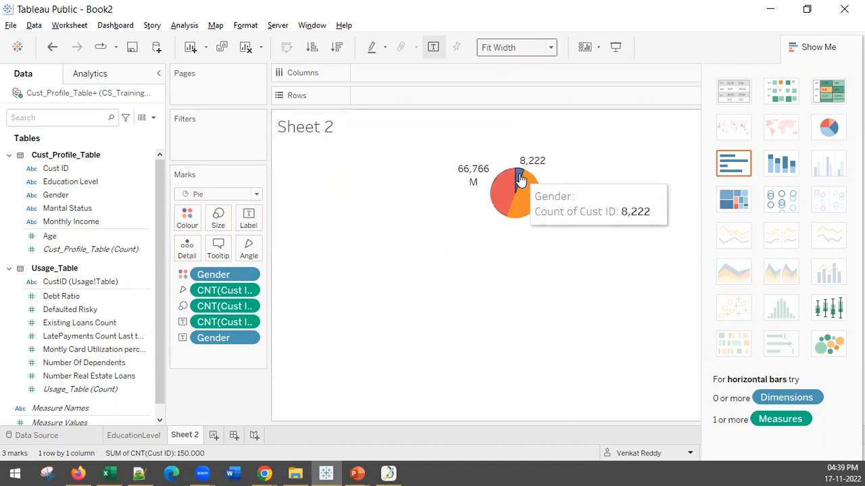
click(525, 48)
click(515, 94)
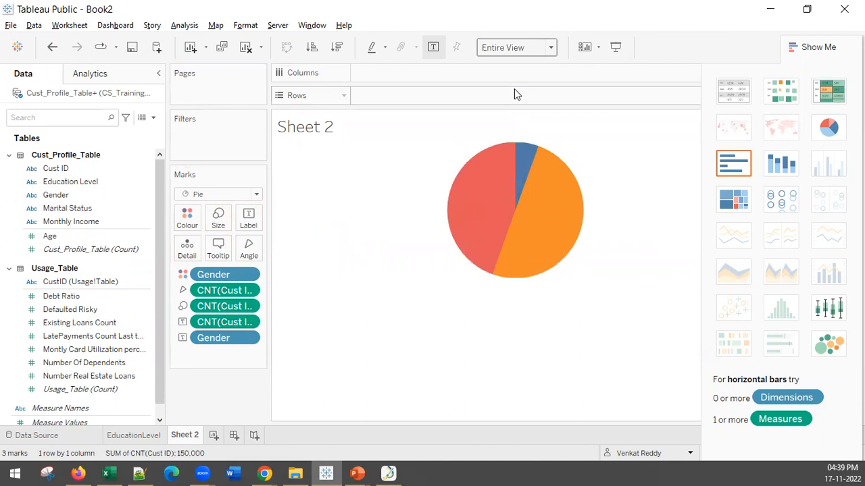
View the summary data behind the small blue slice that has no gender label.
right_click(527, 233)
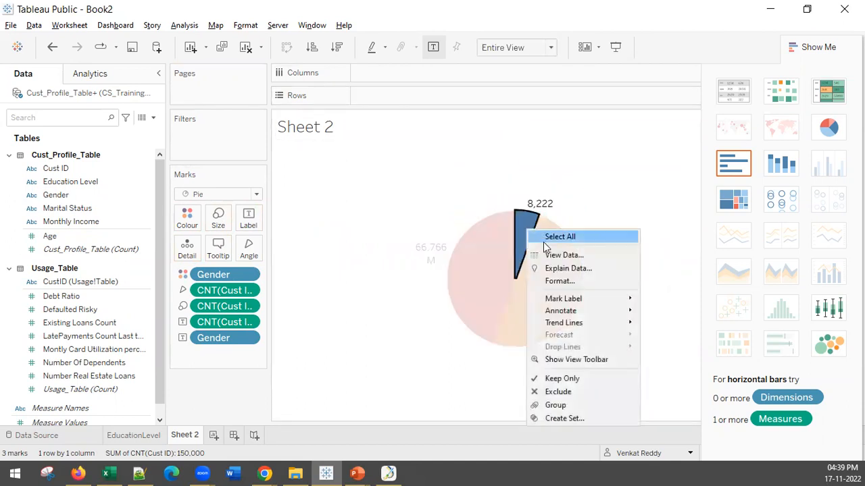
click(555, 261)
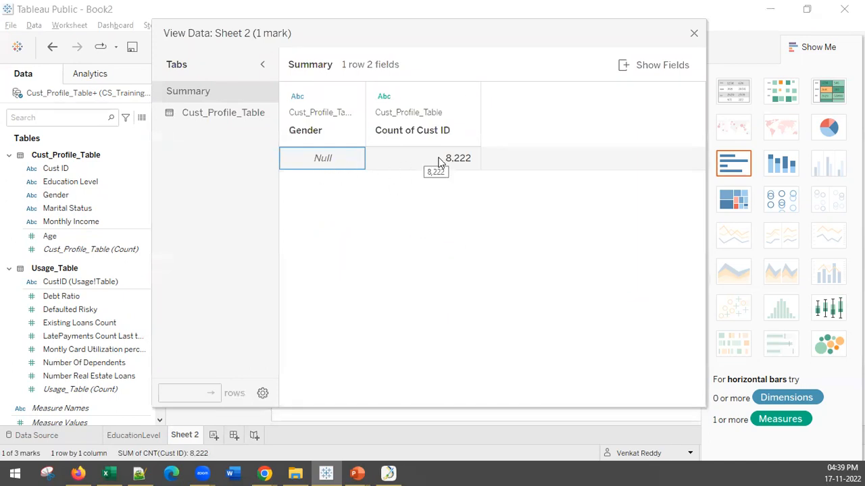
Examine the underlying Cust_Profile_Table records behind the slice with no gender label, close the data view and select the M slice.
click(233, 112)
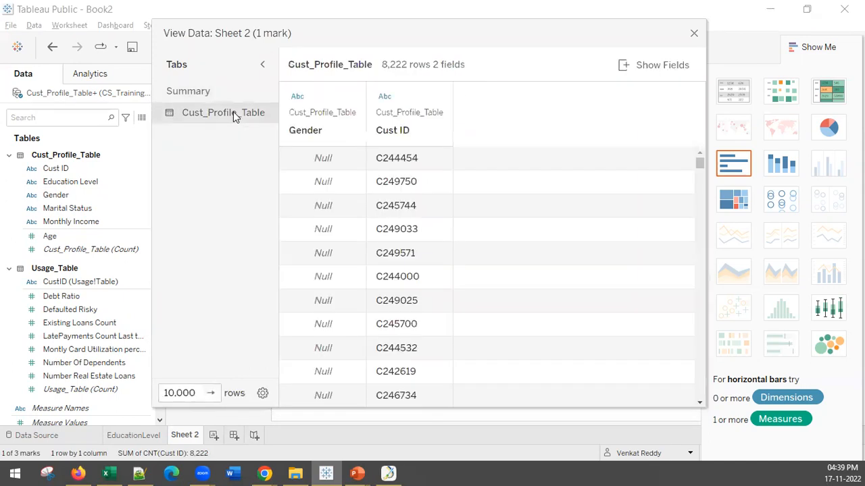
scroll(331, 347, down, 5)
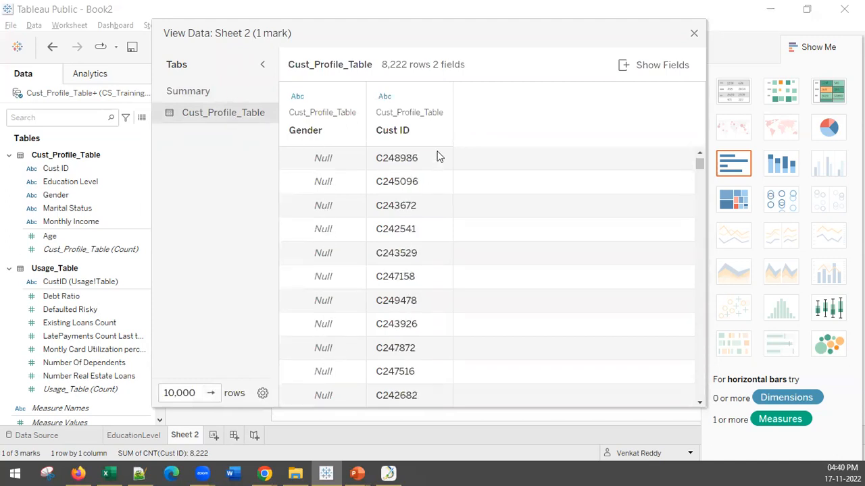
click(694, 33)
click(491, 268)
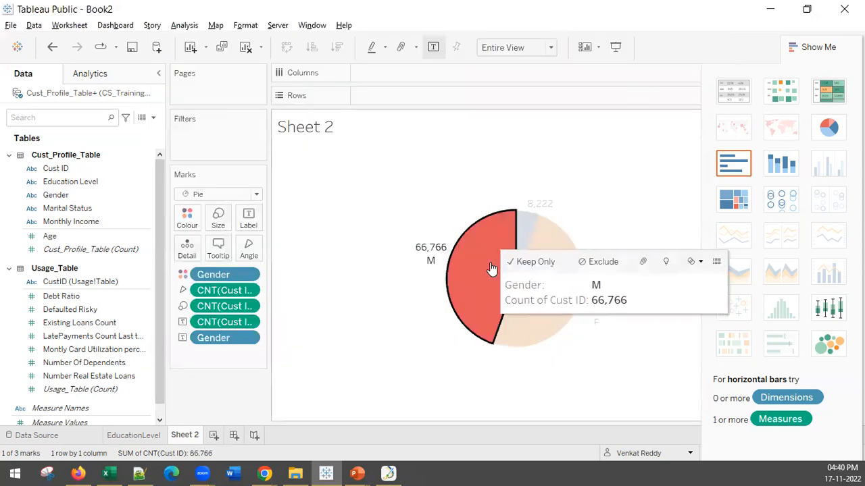
View the summary and underlying Cust_Profile_Table data for the Doctorate bar on the EducationLevel worksheet, and close the data view.
click(130, 437)
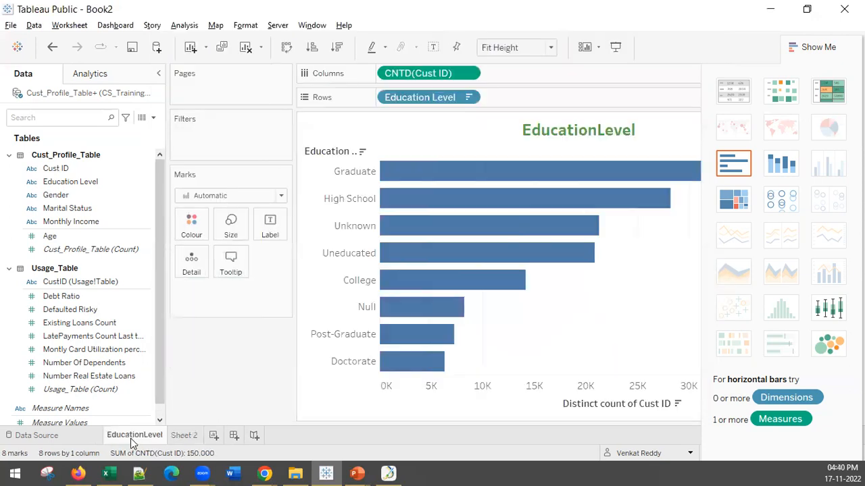
right_click(416, 373)
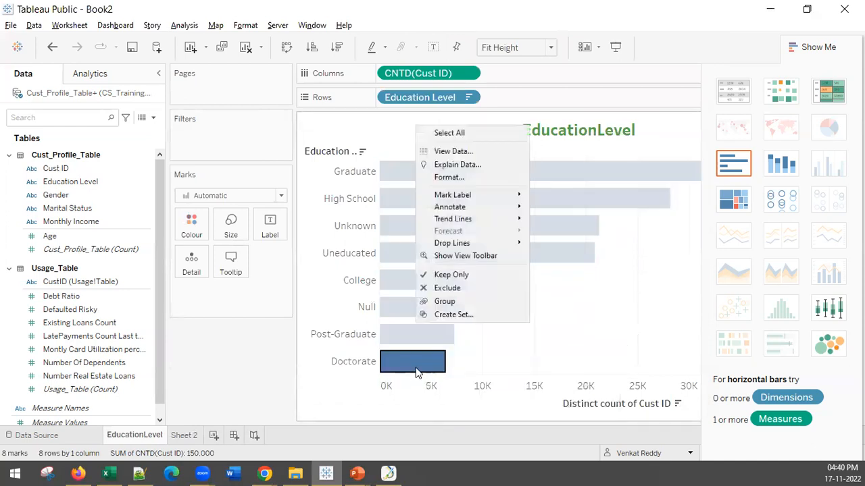
click(465, 155)
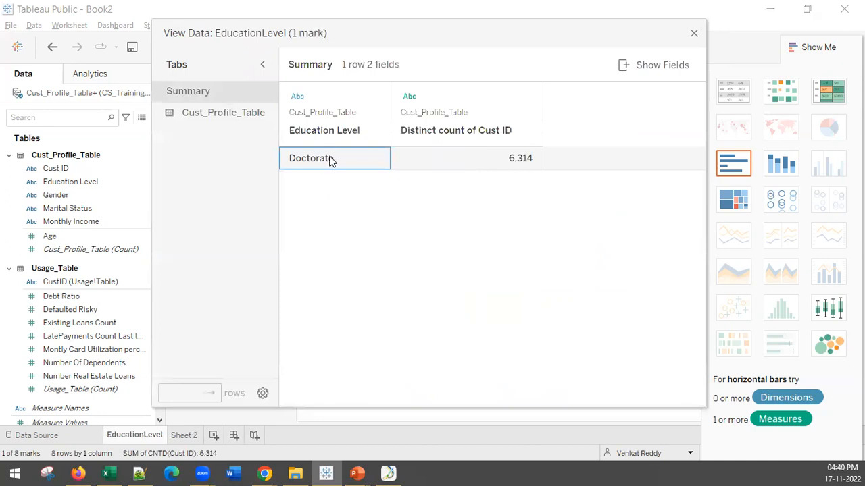
click(214, 114)
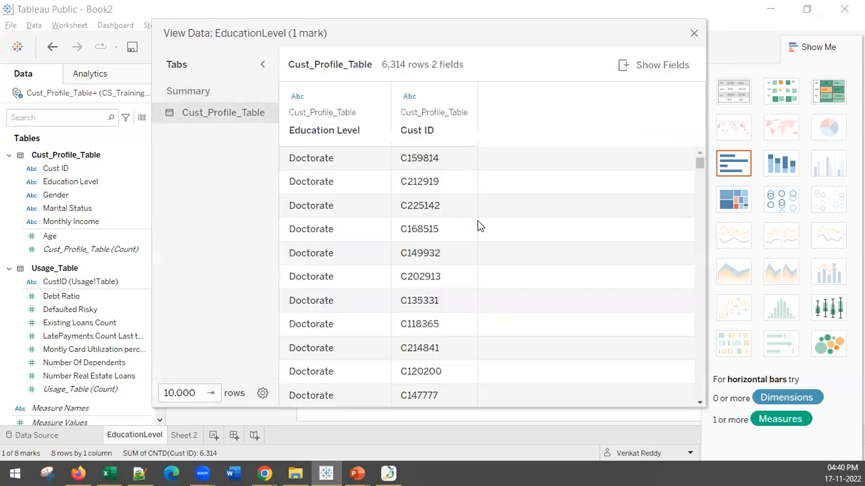
click(694, 35)
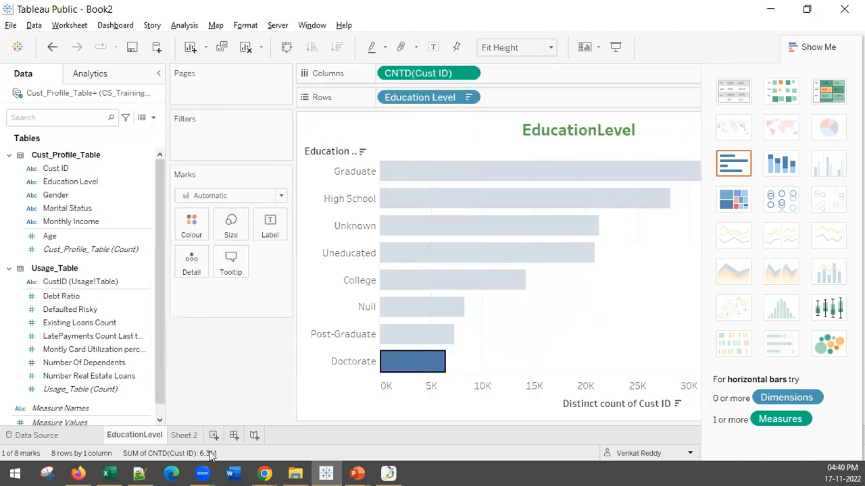
Return to the pie chart worksheet, clear the slice selection and rename the sheet Gender.
click(193, 436)
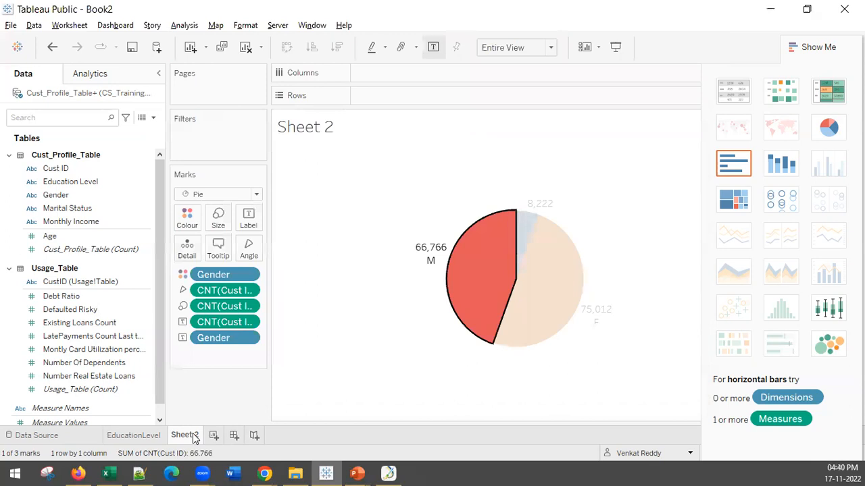
click(399, 322)
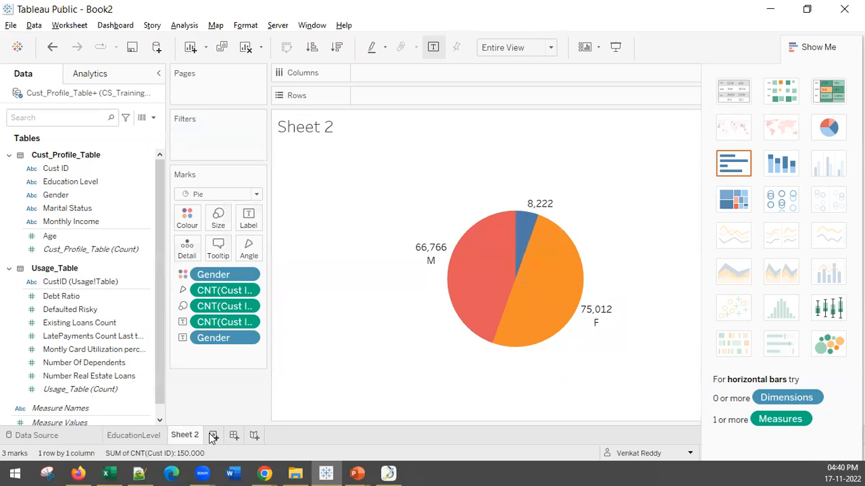
mouse_move(517, 226)
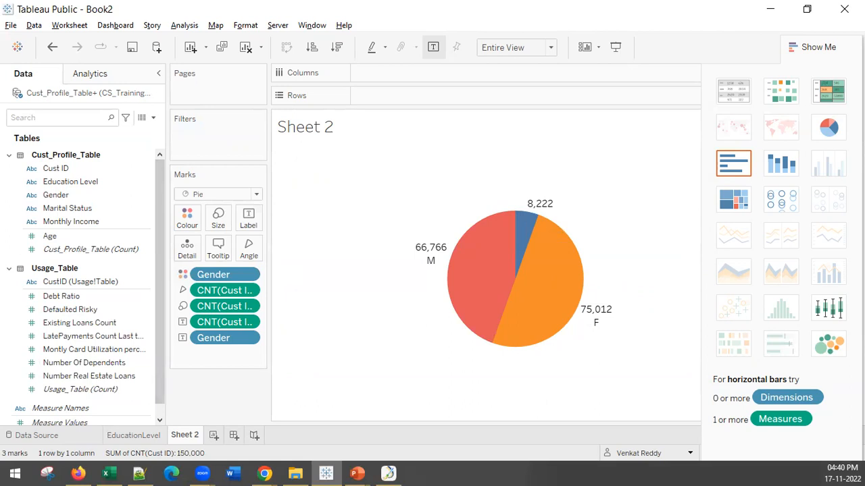
right_click(190, 438)
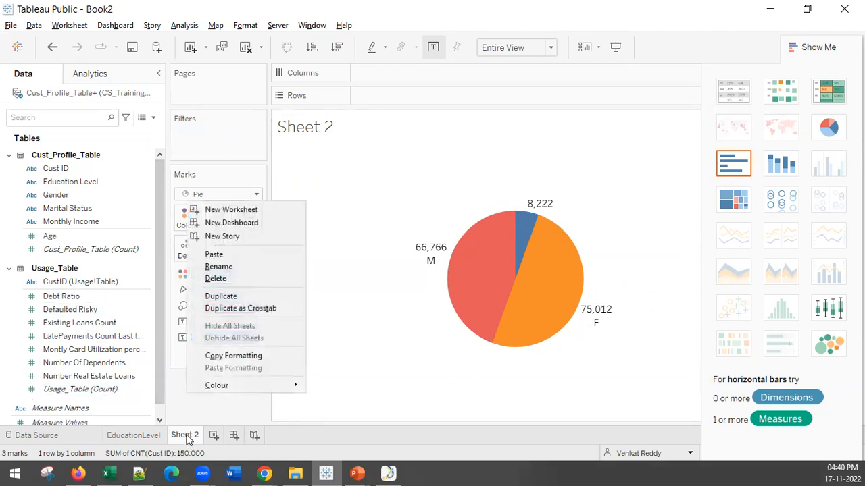
click(226, 267)
text(Gen)
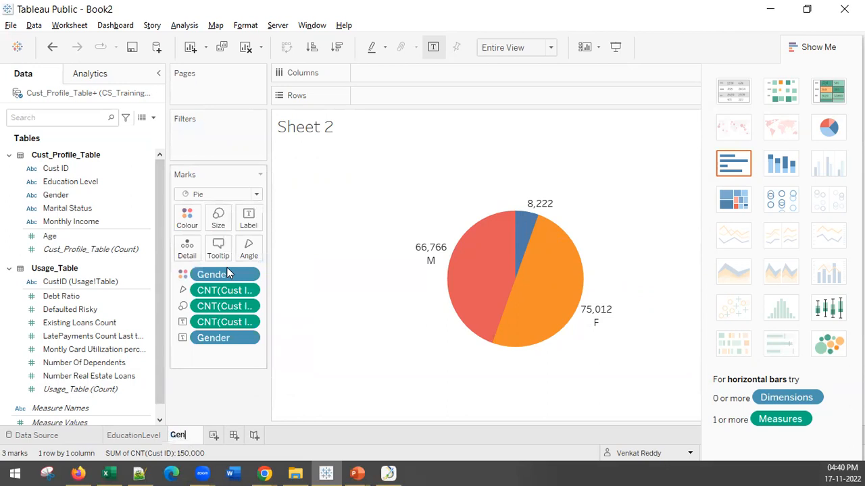
click(332, 320)
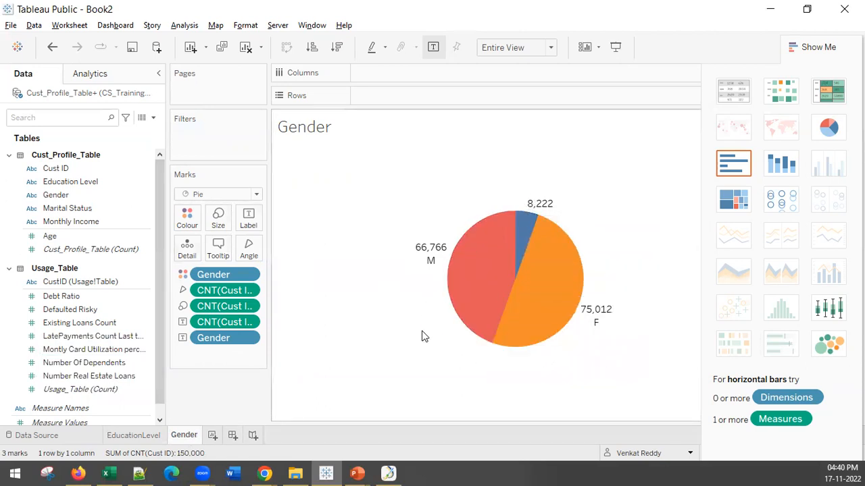
Convert the Gender pie chart into a text table and show the count of Cust ID as Percent of Total.
click(747, 95)
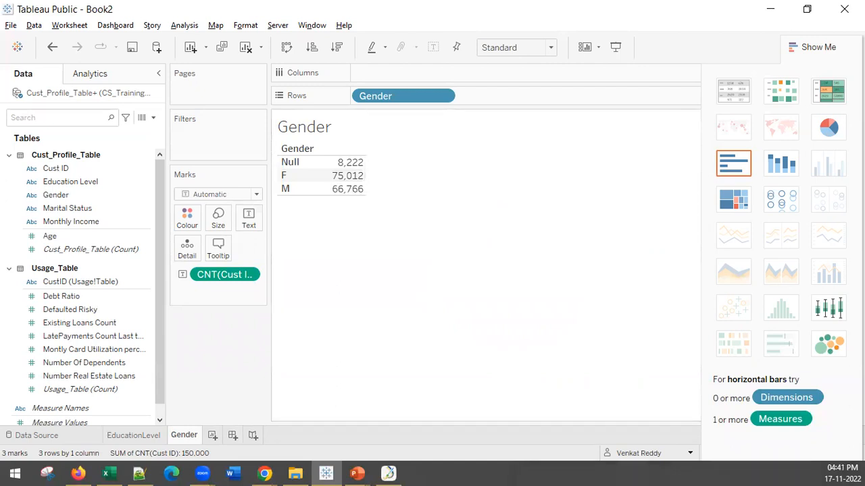
mouse_move(353, 177)
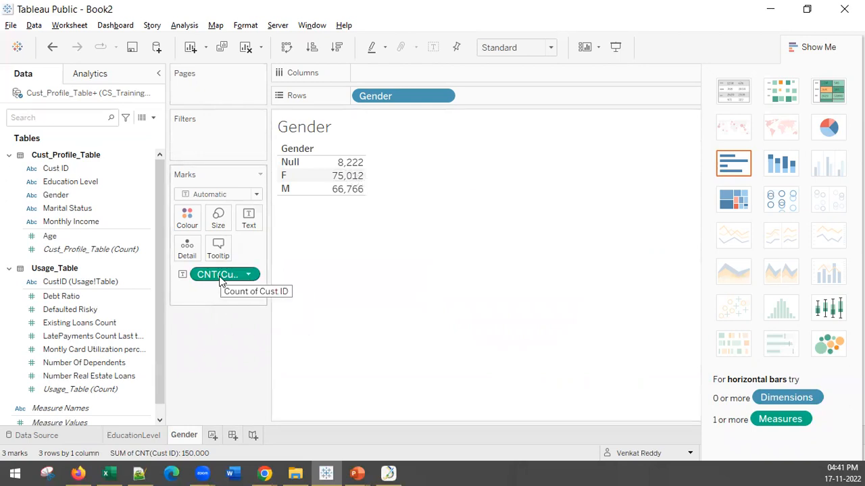
drag(220, 281, 248, 217)
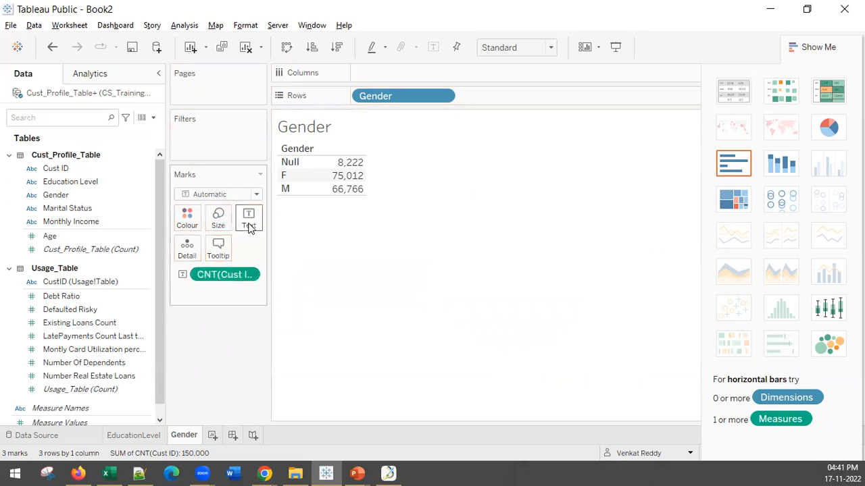
click(250, 274)
mouse_move(321, 124)
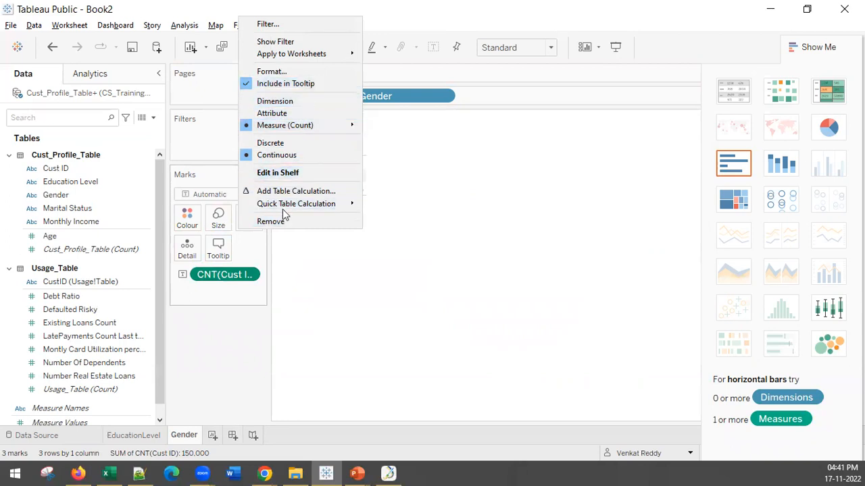
mouse_move(282, 202)
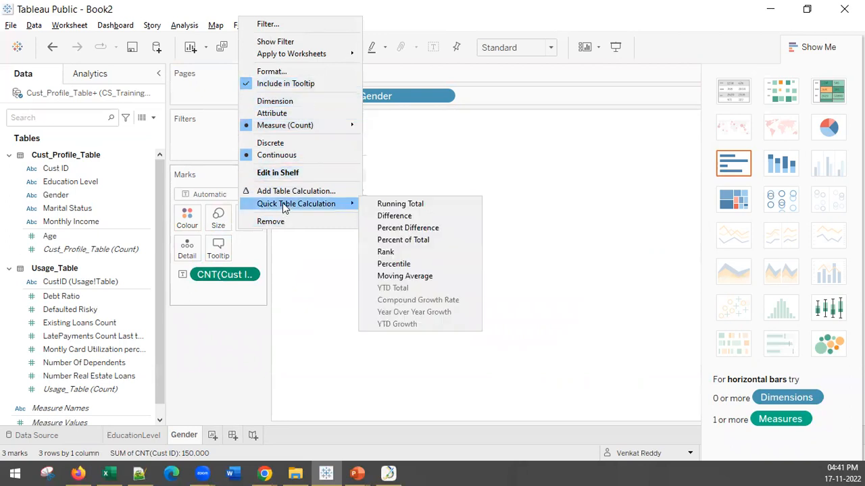
click(434, 244)
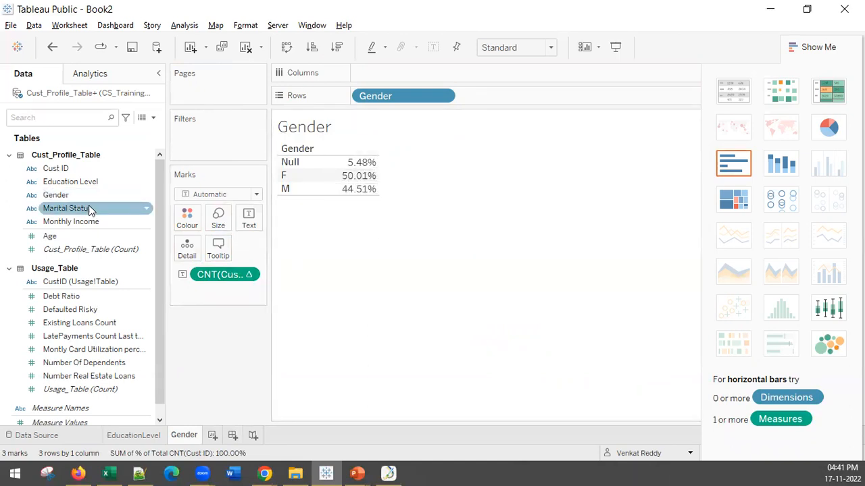
Add Cust ID as a second text value in the Gender table and set its measure to Count.
drag(48, 171, 253, 220)
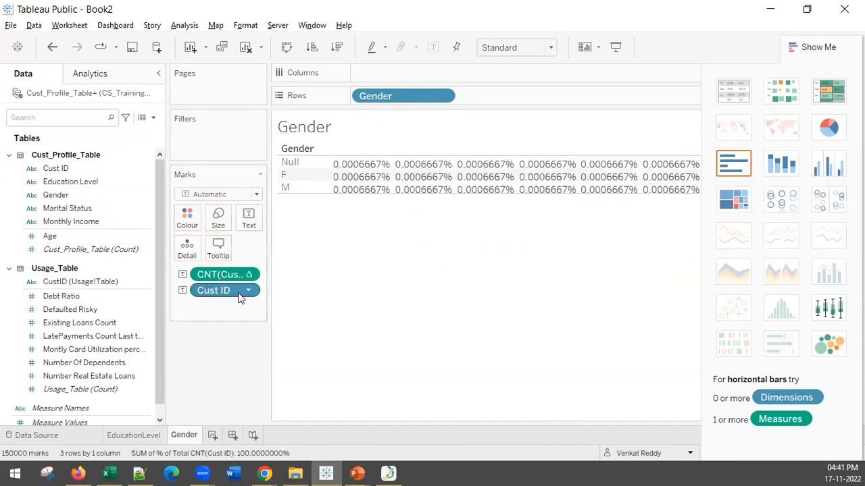
click(240, 296)
mouse_move(300, 212)
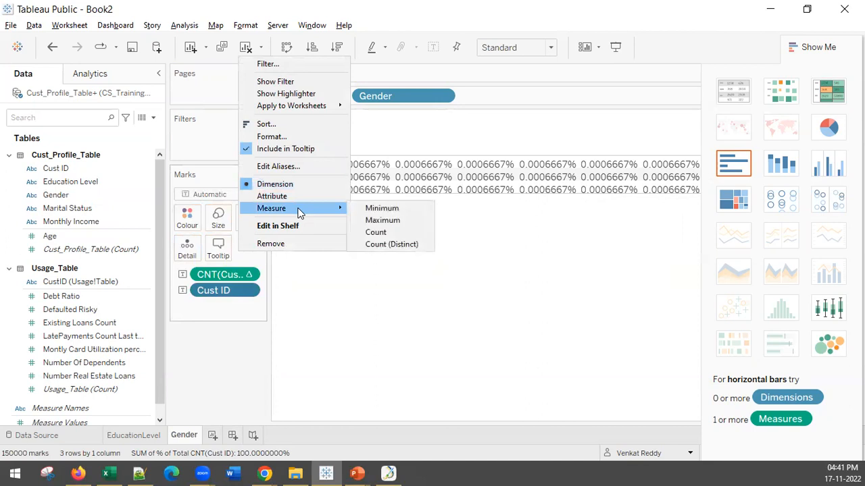
click(411, 232)
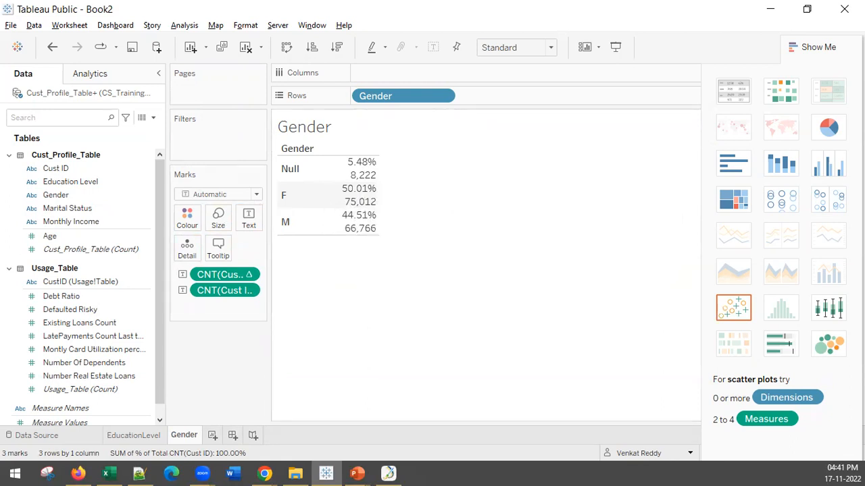
Convert the Gender table into a pie chart and label its slices with the percent of total and Gender.
click(823, 134)
mouse_move(343, 201)
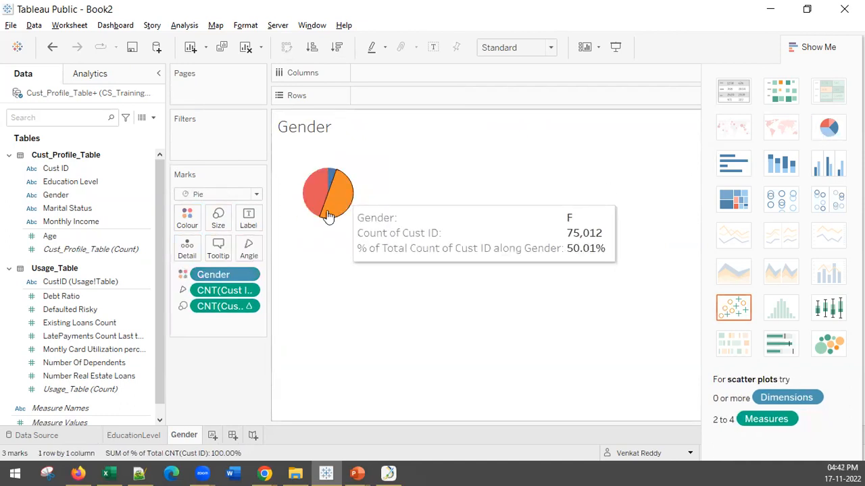
drag(223, 309, 251, 221)
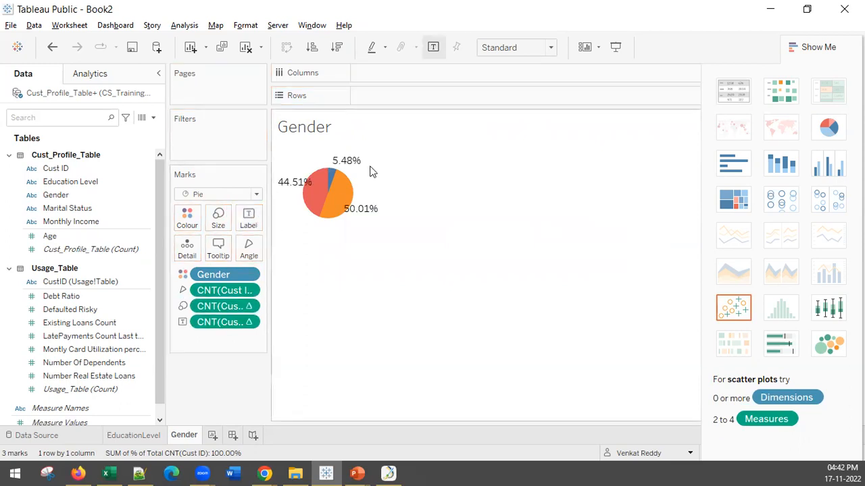
drag(226, 279, 252, 218)
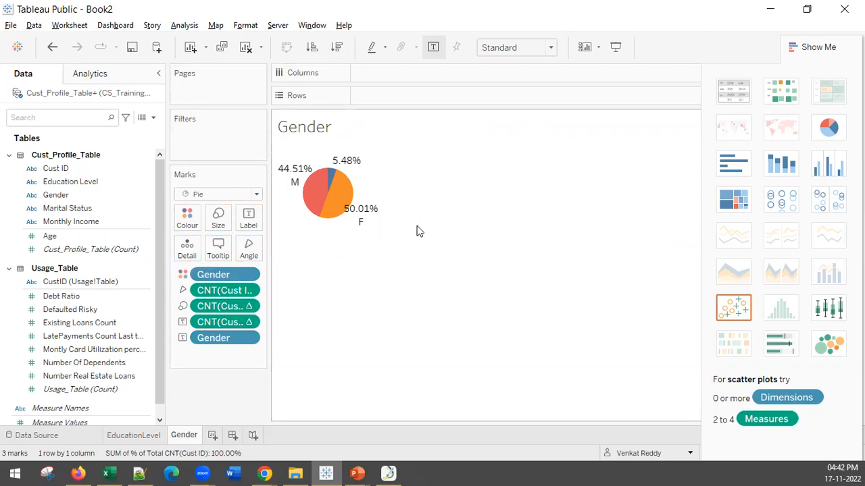
mouse_move(359, 218)
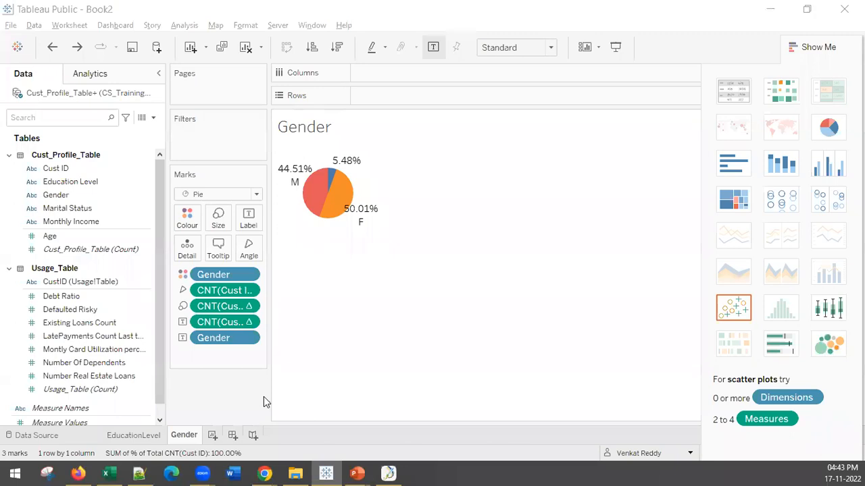
click(138, 436)
click(181, 436)
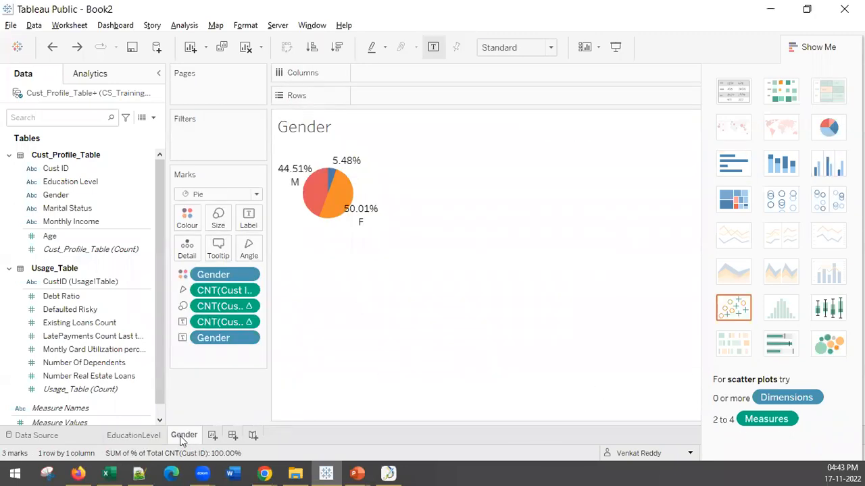
click(139, 437)
click(180, 437)
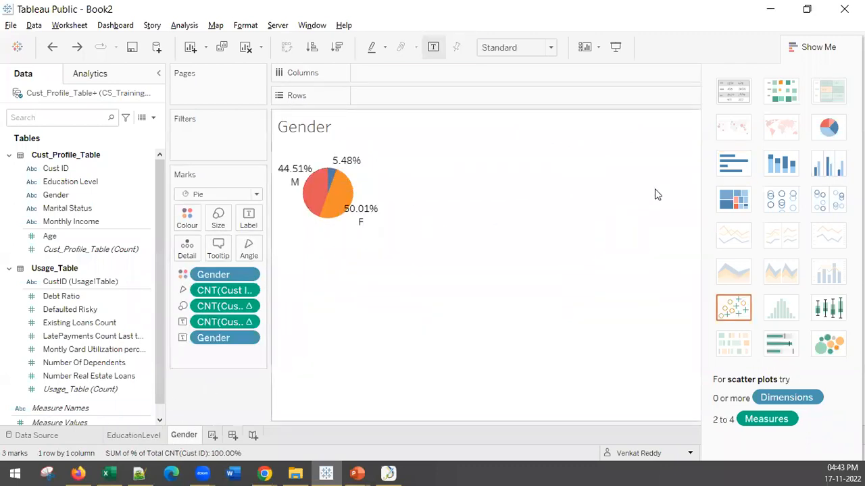
Convert the Gender pie chart into a text table with separate columns for percent of total and count of Cust ID.
click(733, 90)
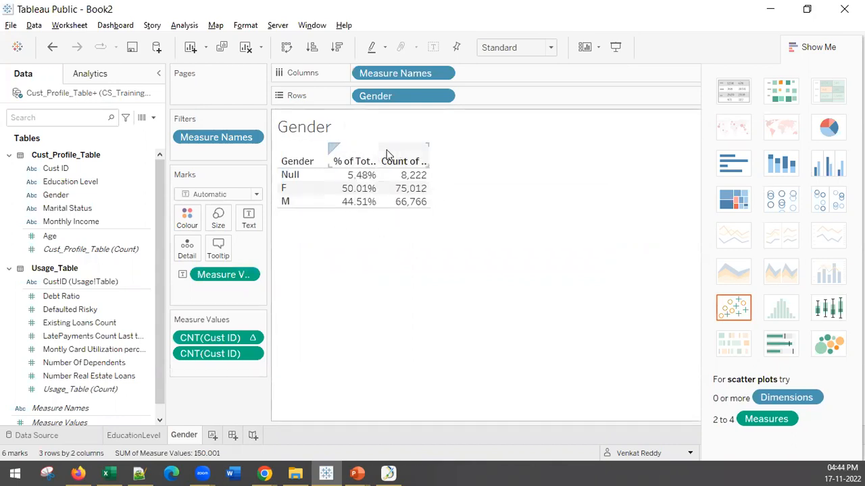
drag(400, 144, 446, 146)
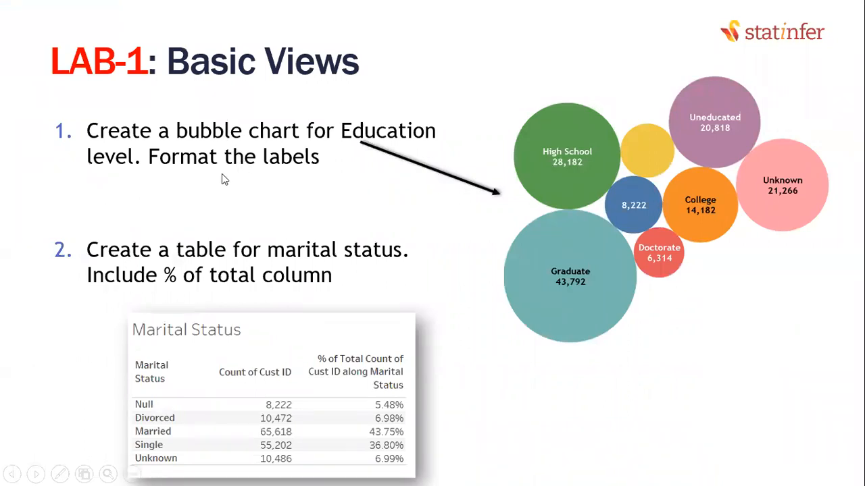
key(ctrl+p)
key(Escape)
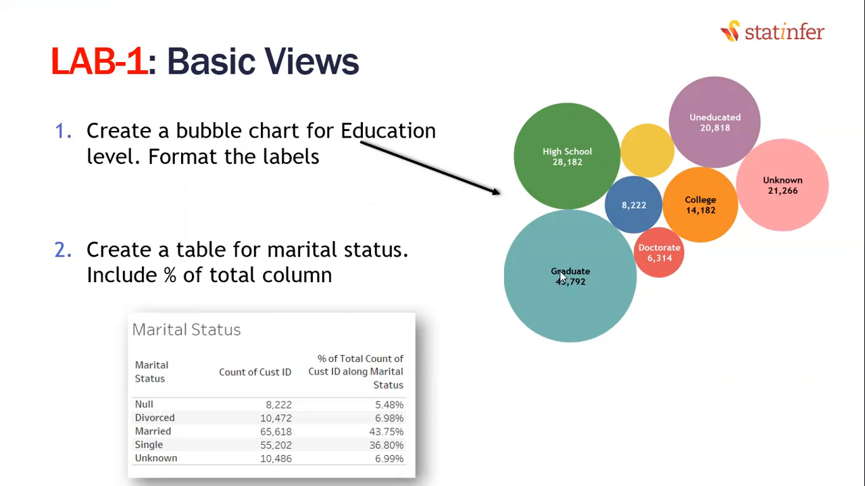
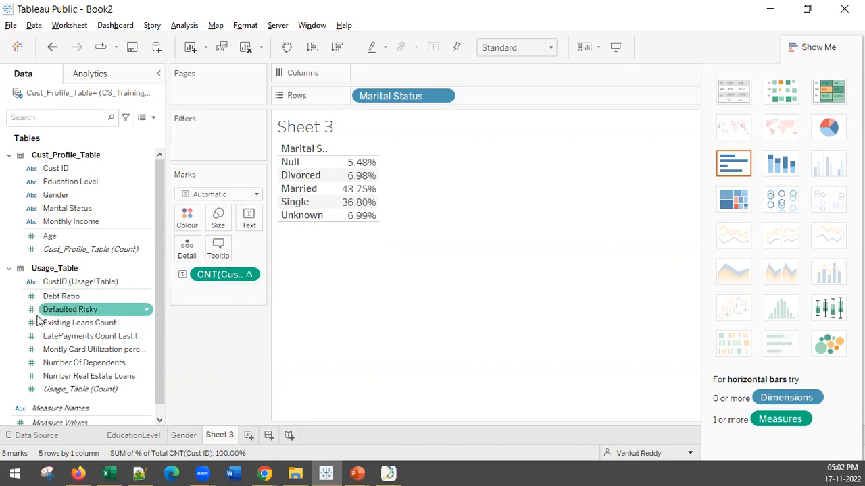
key(alt+Tab)
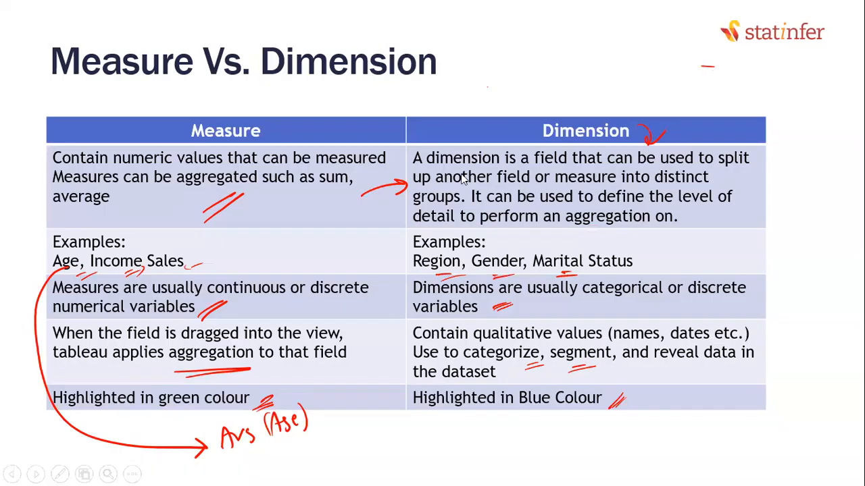
key(alt+Tab)
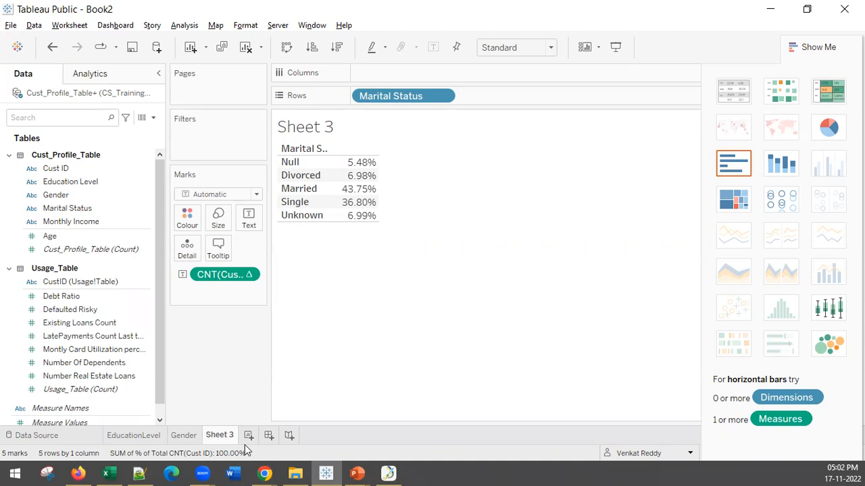
Rename the Sheet 3 worksheet as Target.
right_click(226, 437)
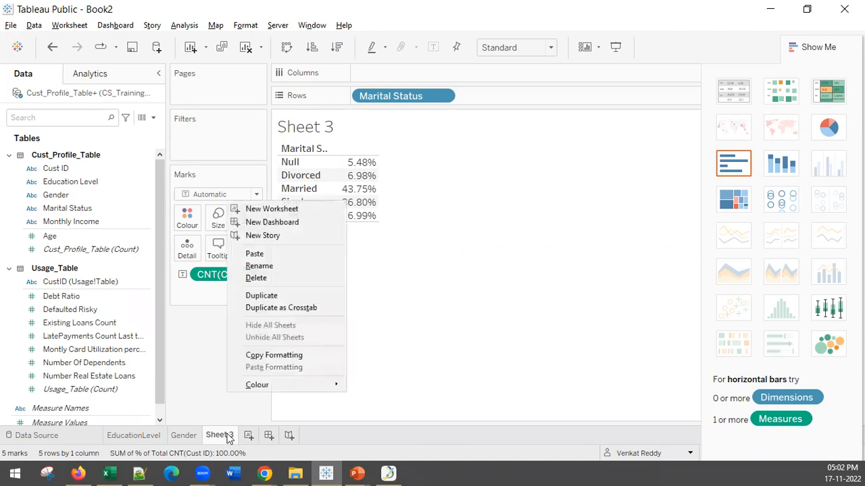
click(258, 267)
text(Target)
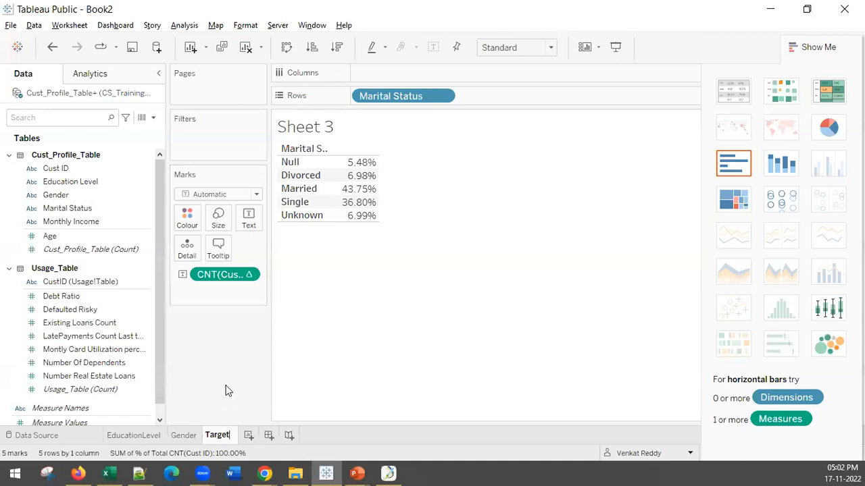
key(Return)
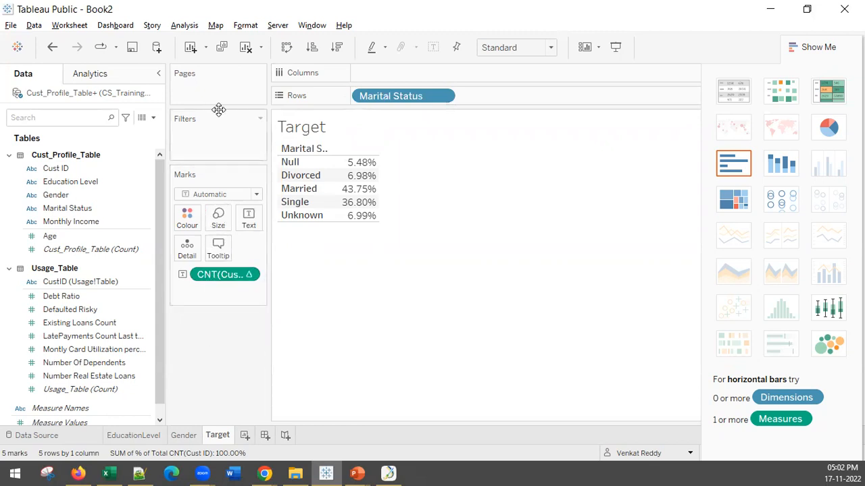
Clear the Marital Status table from the Target worksheet.
click(245, 48)
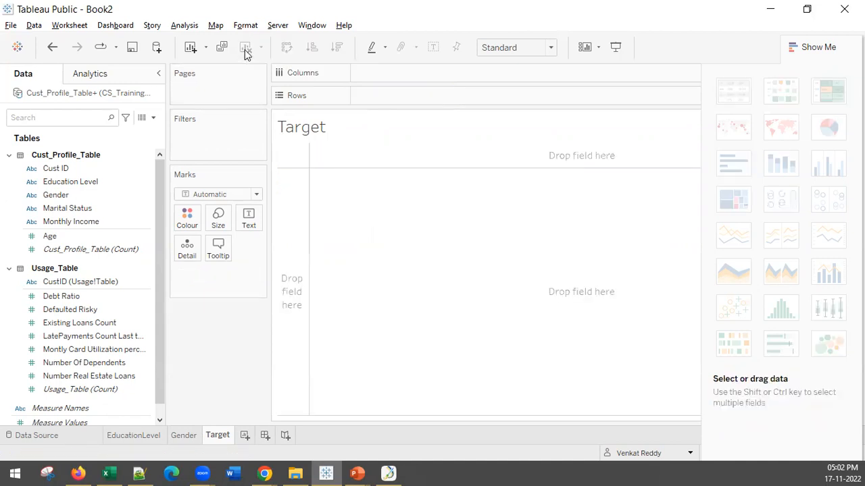
key(ctrl+z)
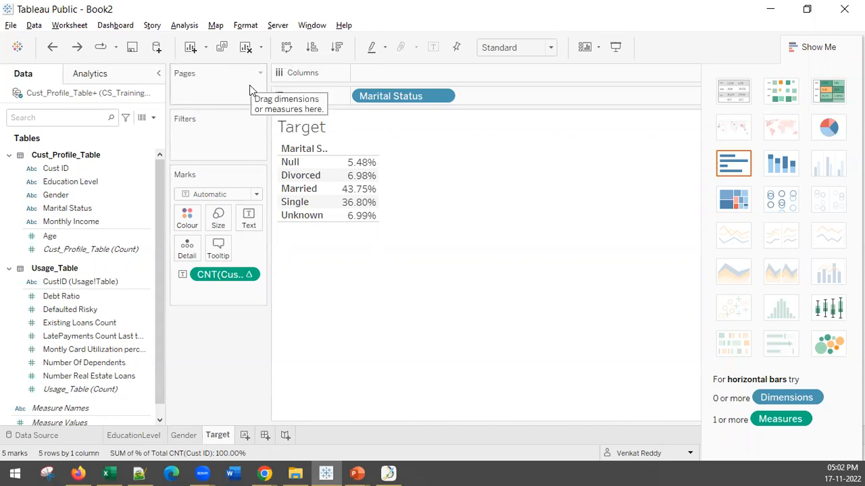
click(245, 49)
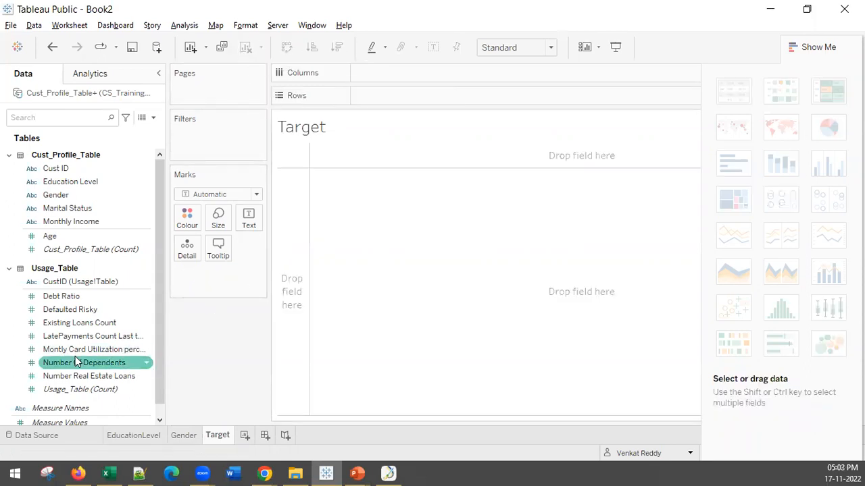
Add Defaulted Risky from Usage_Table to the rows of the Target sheet and treat it as a Dimension.
double_click(80, 309)
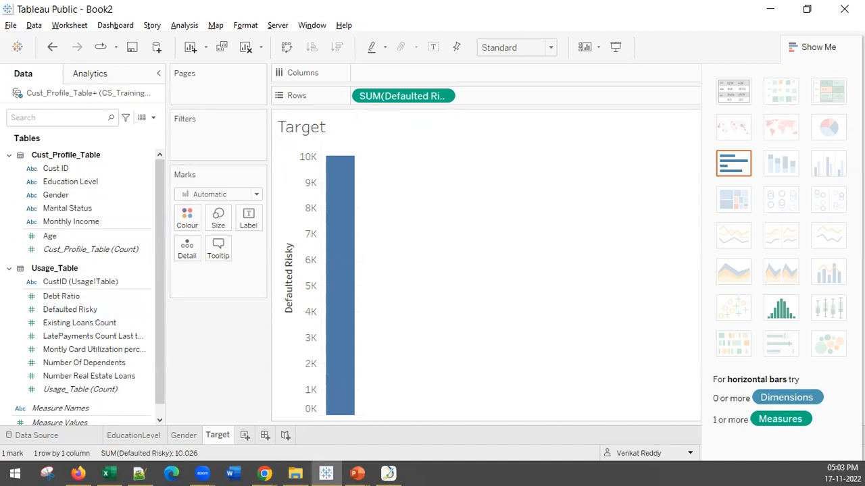
right_click(420, 94)
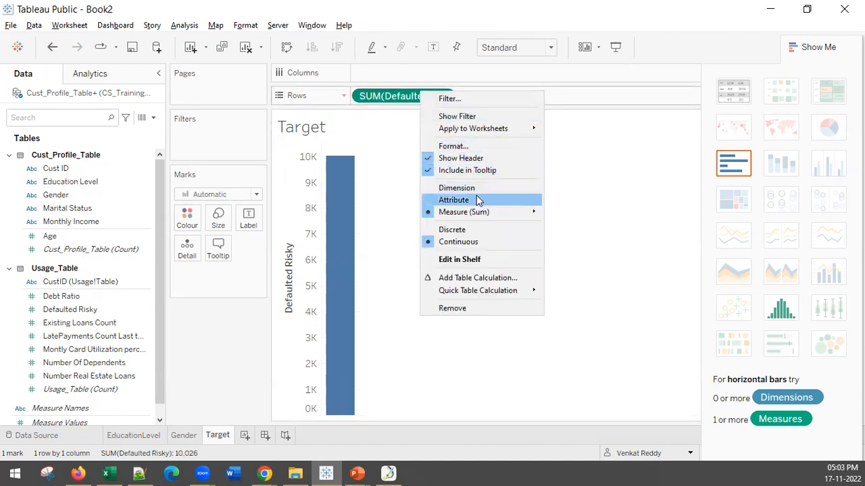
mouse_move(475, 216)
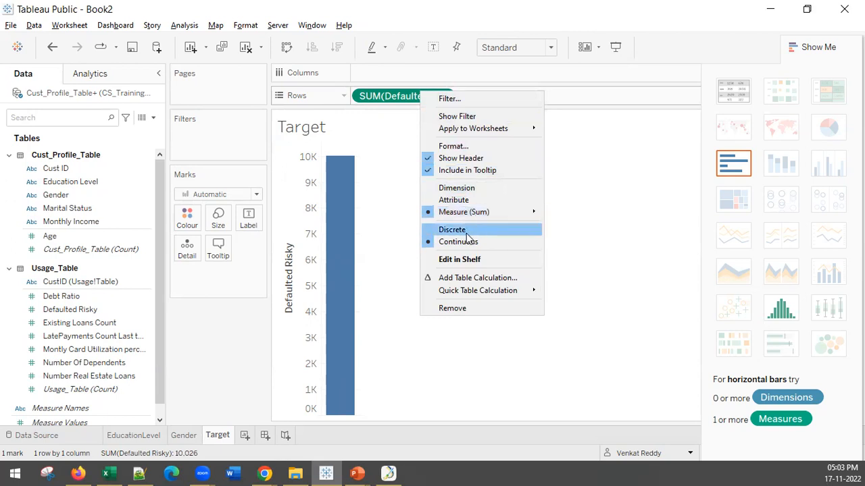
click(471, 189)
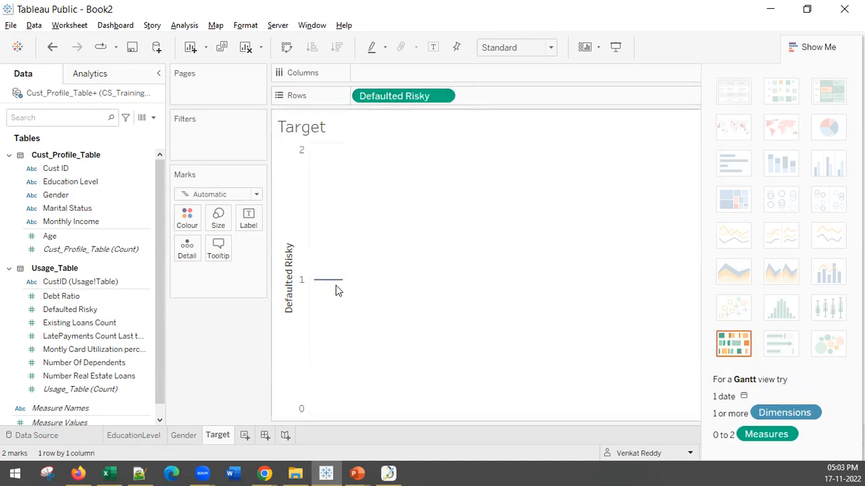
mouse_move(336, 282)
key(ctrl+z)
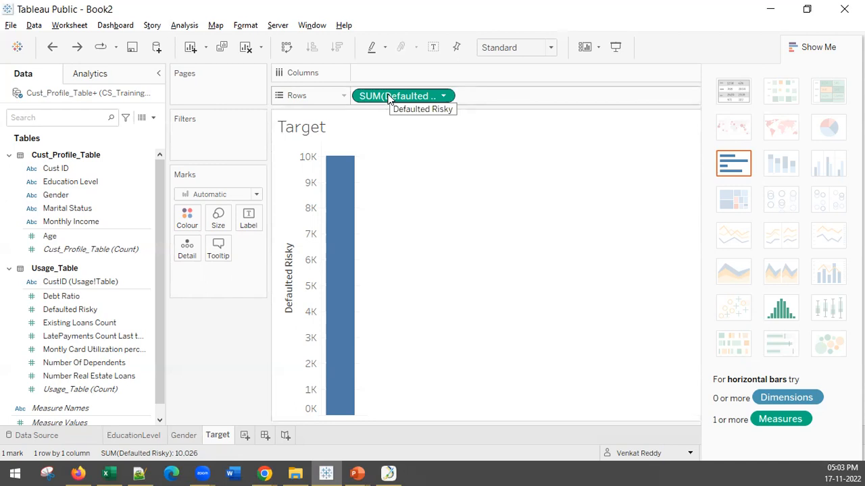
right_click(388, 98)
mouse_move(422, 218)
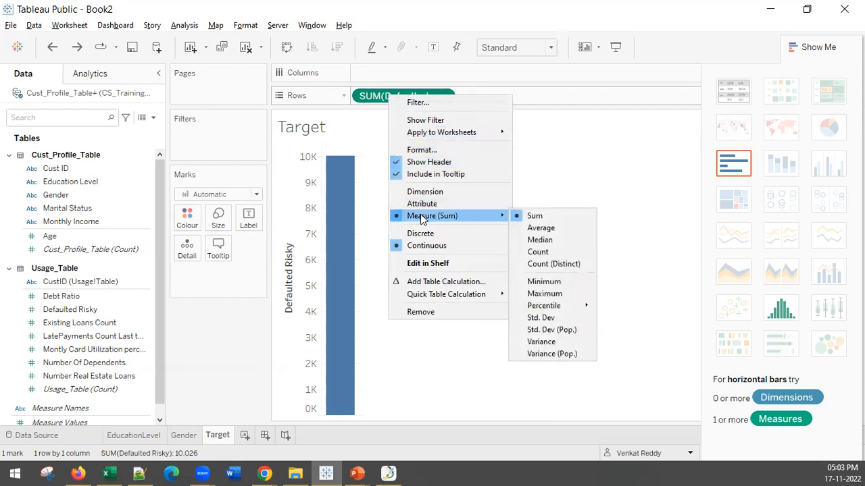
click(443, 193)
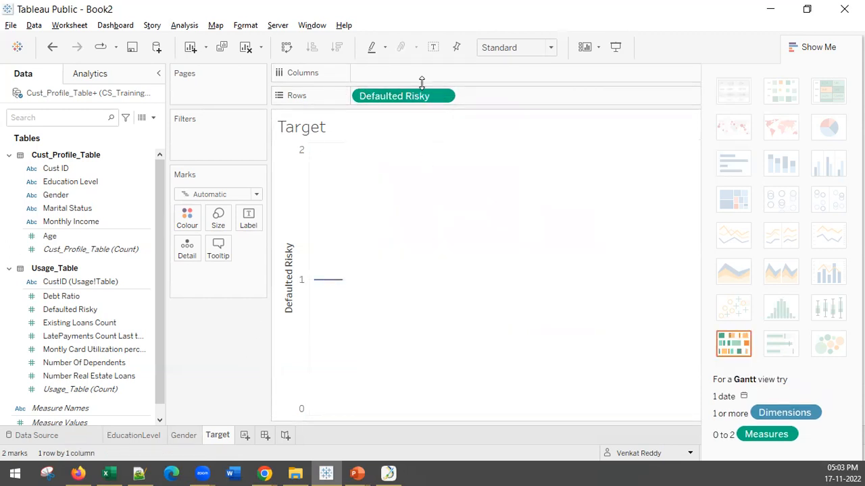
Add CustID from Usage_Table to the columns and set its measure to Count.
click(124, 324)
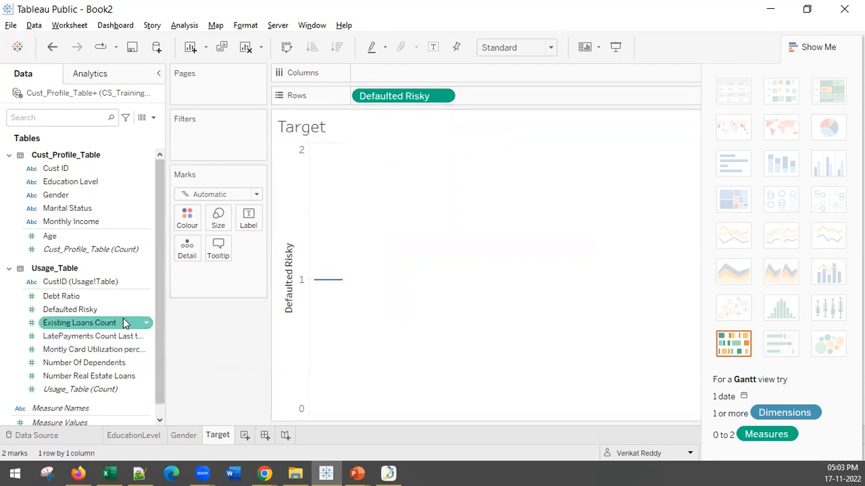
click(85, 283)
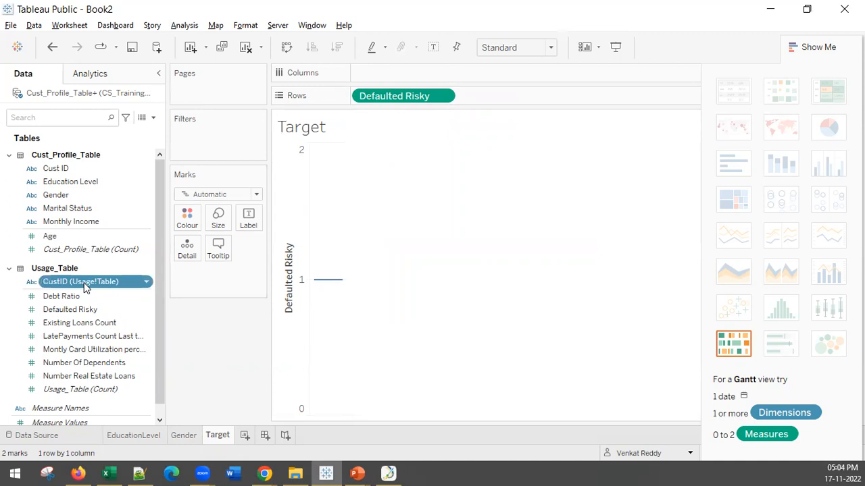
double_click(85, 283)
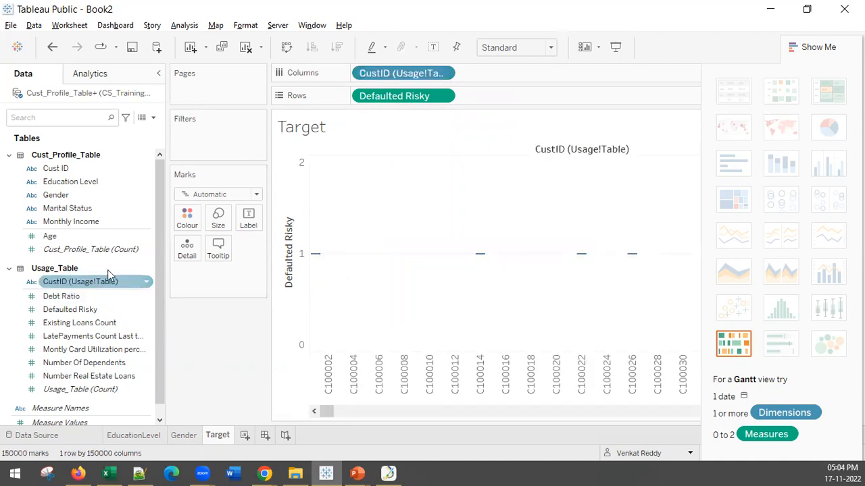
click(443, 73)
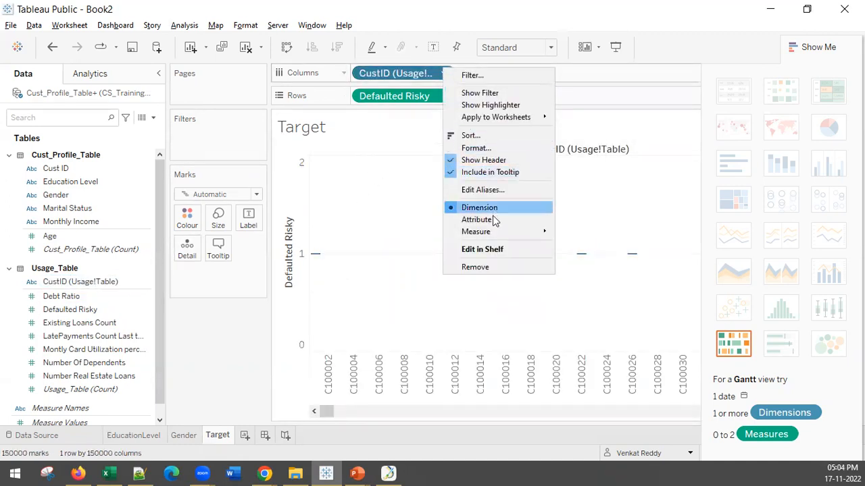
mouse_move(491, 233)
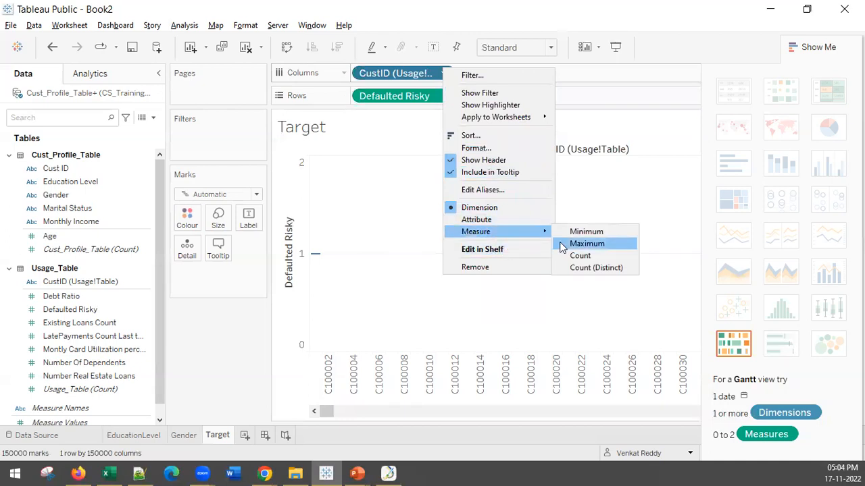
click(578, 255)
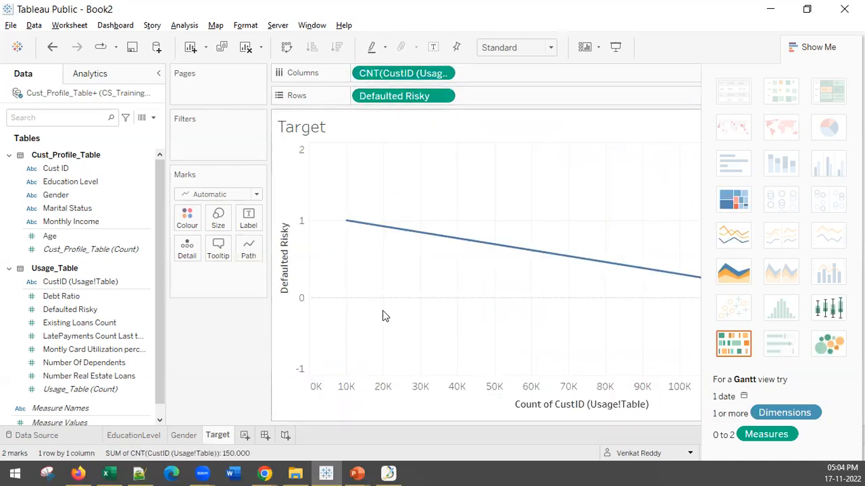
Convert the Defaulted Risky line chart into a treemap.
click(444, 97)
click(419, 96)
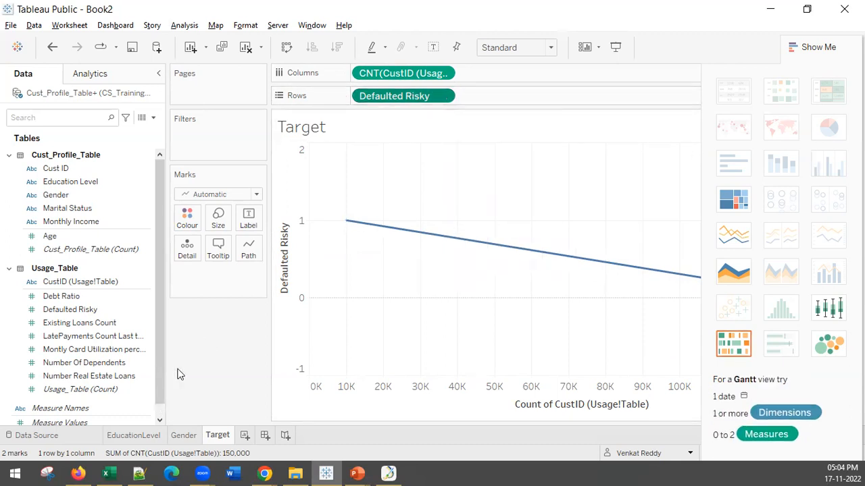
click(444, 96)
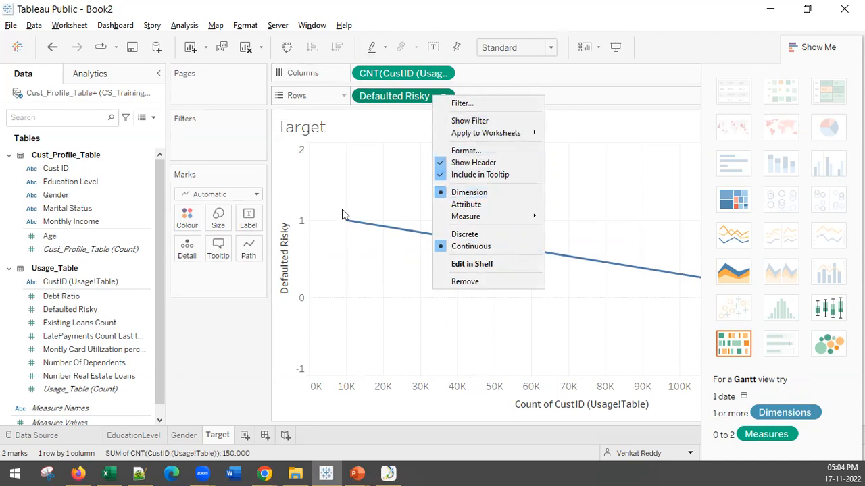
click(404, 281)
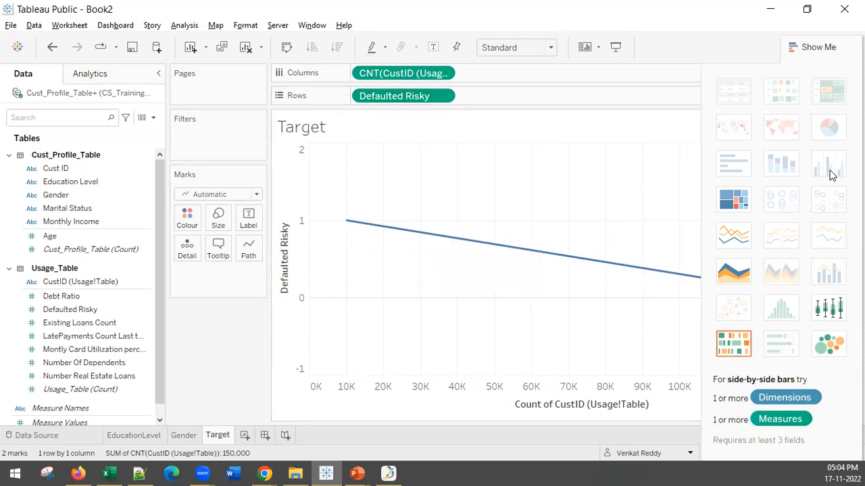
click(735, 204)
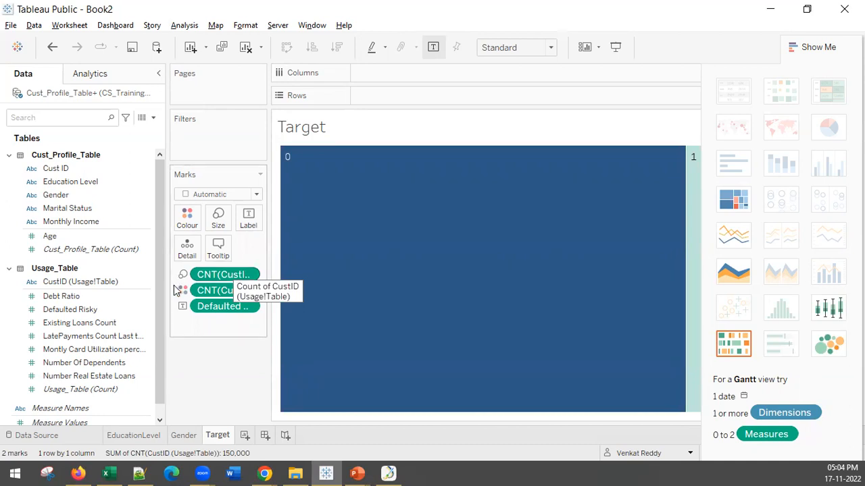
Show the CustID count that sizes the treemap as Percent of Total.
right_click(238, 280)
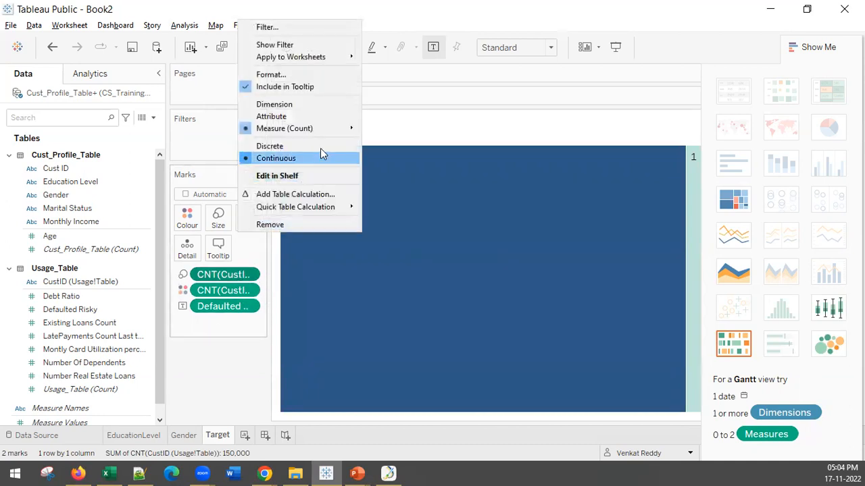
mouse_move(328, 131)
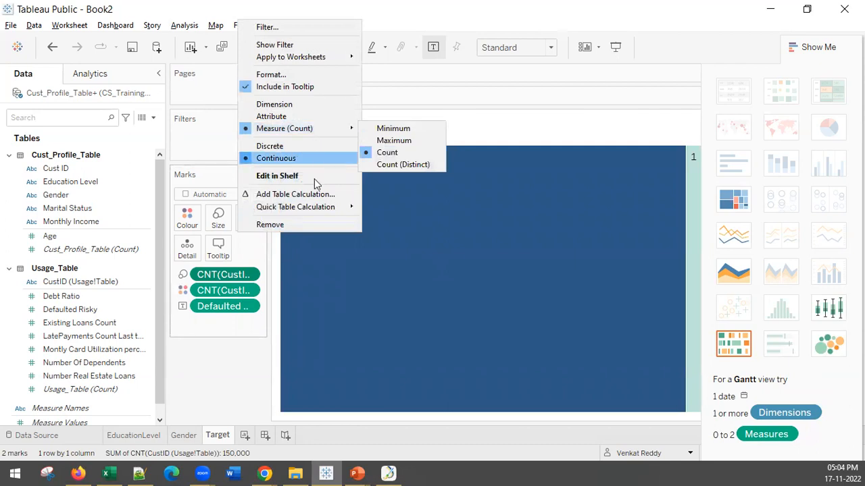
mouse_move(314, 206)
click(438, 233)
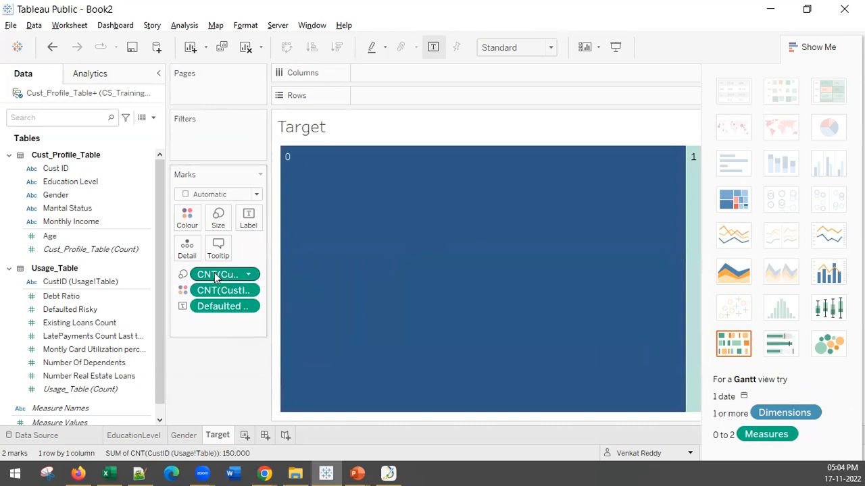
Label the treemap's rectangles with the CustID percent of total.
drag(216, 275, 251, 224)
mouse_move(295, 209)
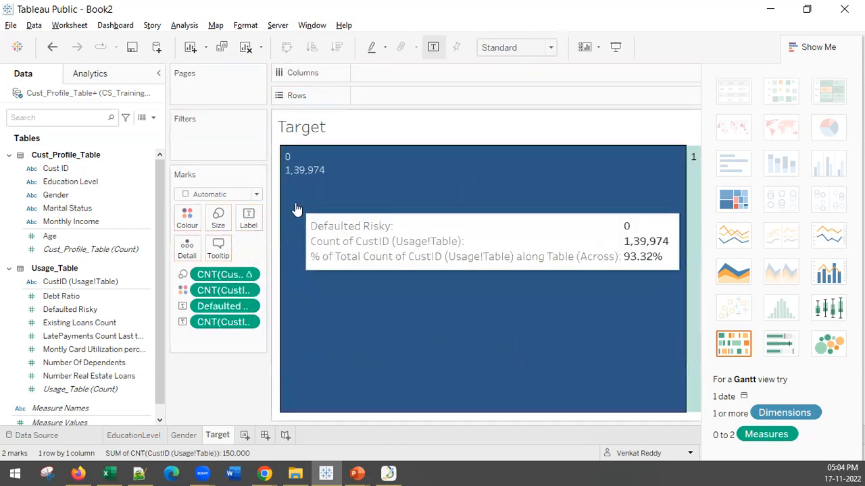
key(ctrl+z)
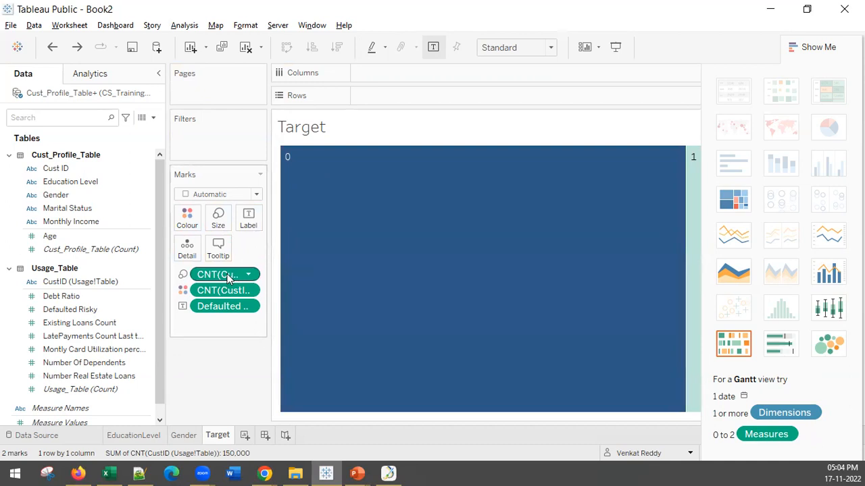
drag(229, 277, 264, 224)
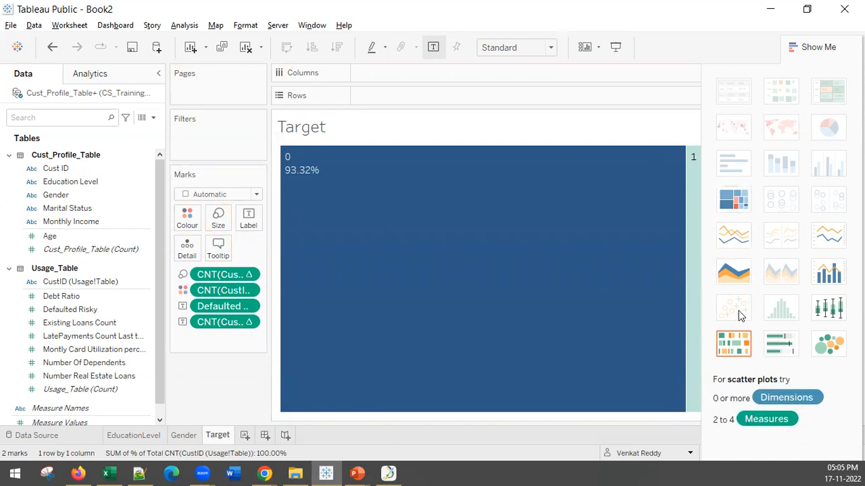
Convert the treemap into a Gantt view and set its mark type to Text.
click(743, 346)
click(245, 195)
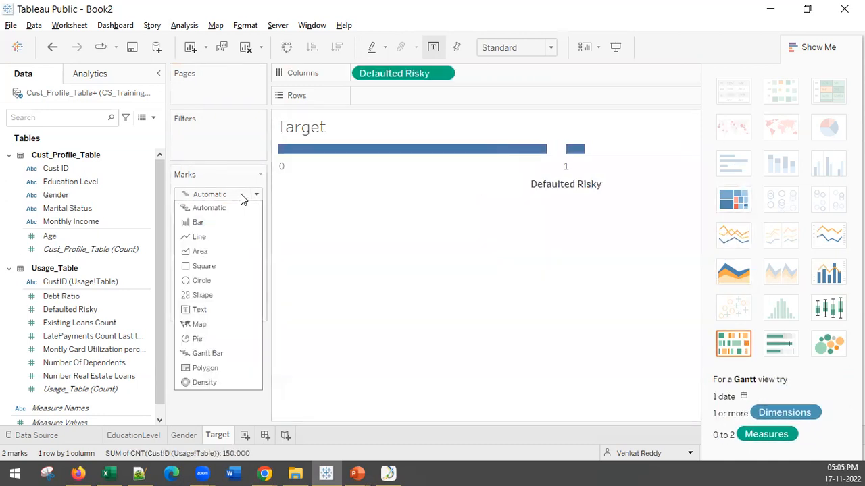
click(210, 310)
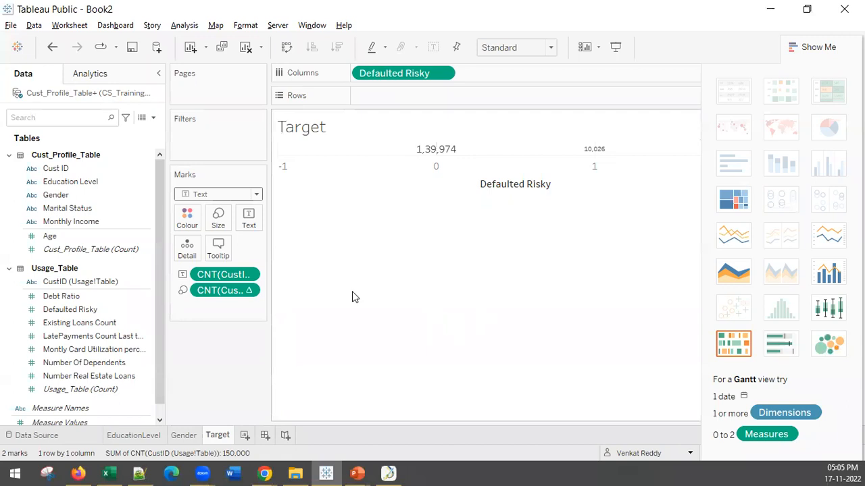
Move the CustID count and its percent of total from the marks to the rows.
drag(222, 274, 400, 100)
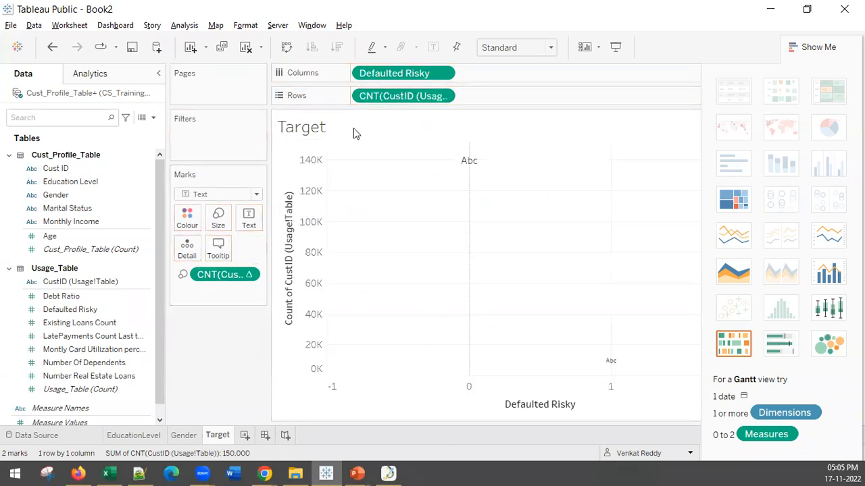
drag(223, 274, 512, 101)
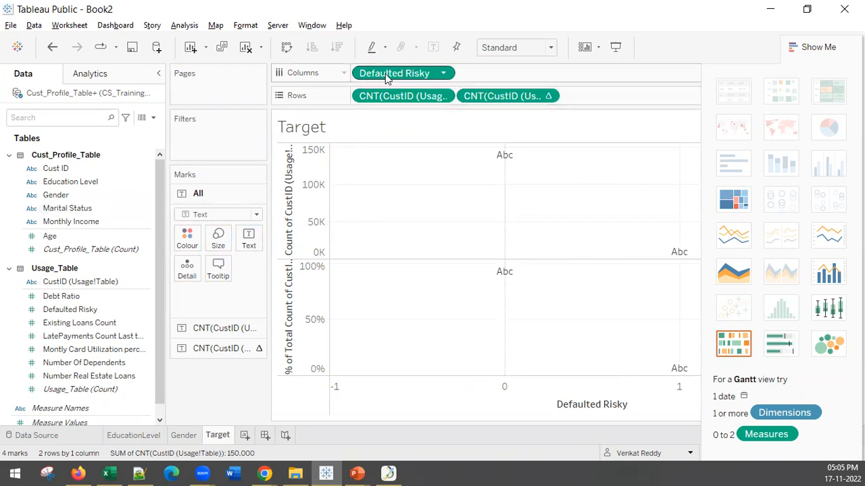
click(221, 349)
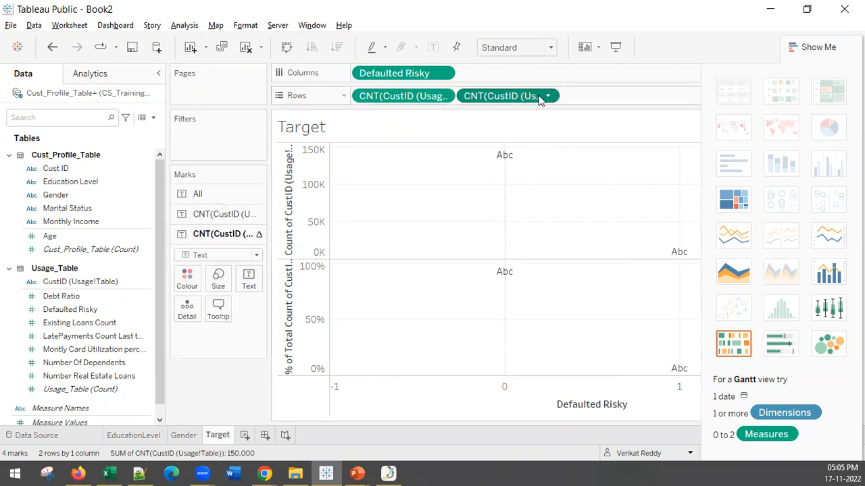
Remove both CustID measures from the rows and Defaulted Risky from the columns.
drag(540, 96, 477, 115)
click(421, 99)
key(Delete)
click(409, 71)
key(Delete)
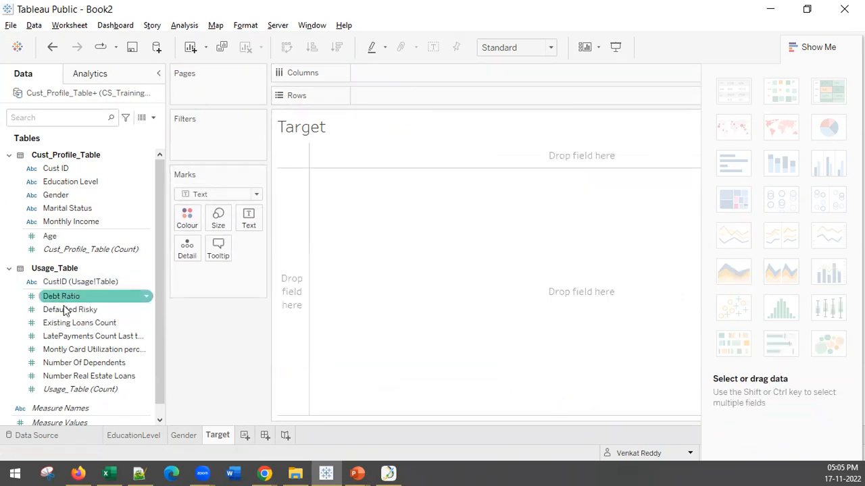
Place Defaulted Risky on the columns, and clear the Target sheet.
double_click(61, 310)
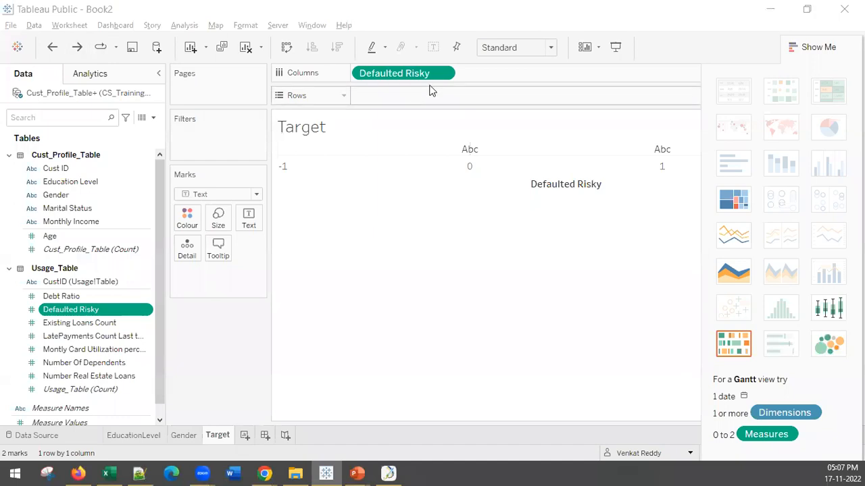
click(442, 73)
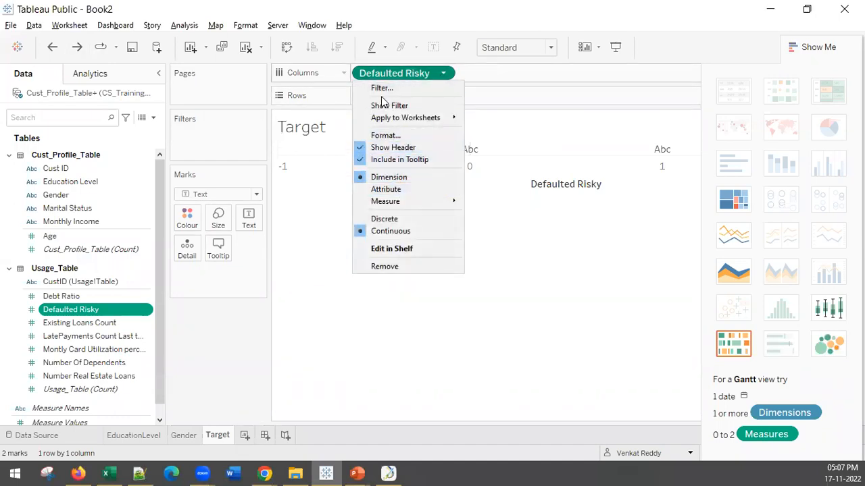
click(384, 73)
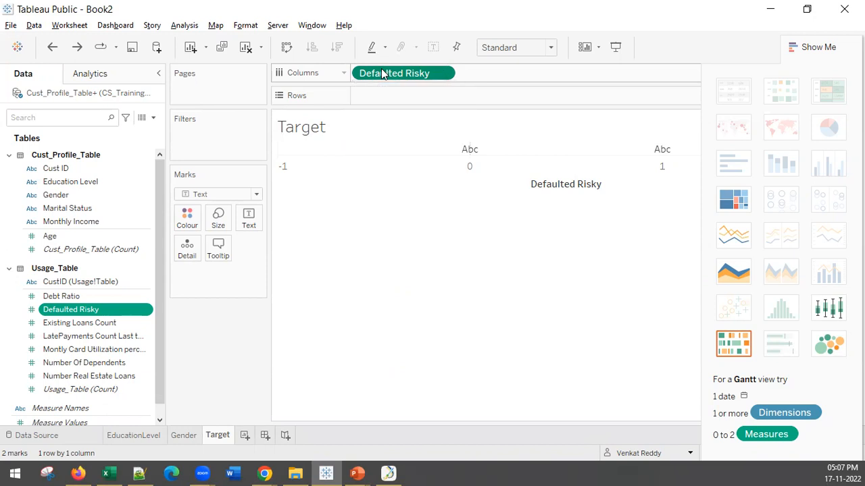
click(245, 46)
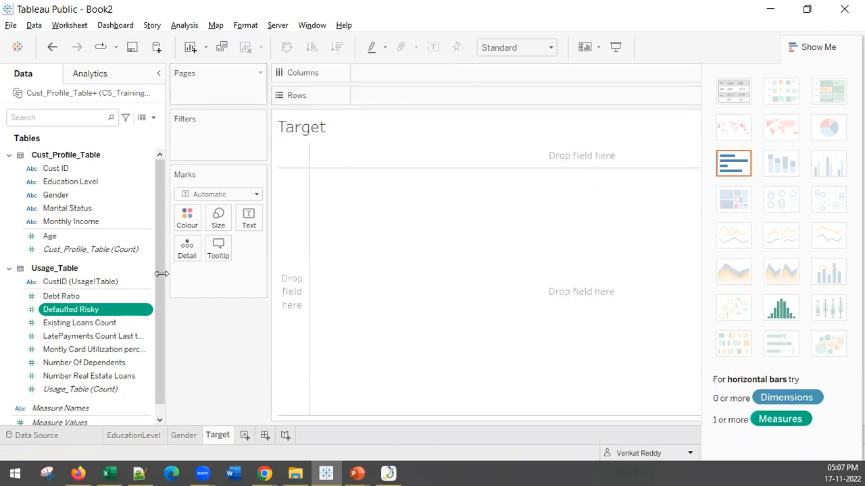
Try Defaulted Risky as a dimension, in the data fields and on the columns, and remove it from the columns.
right_click(99, 310)
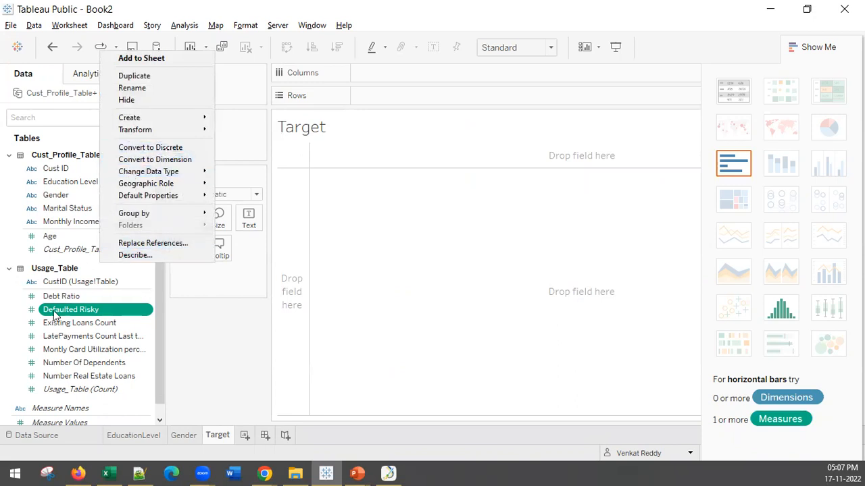
click(166, 161)
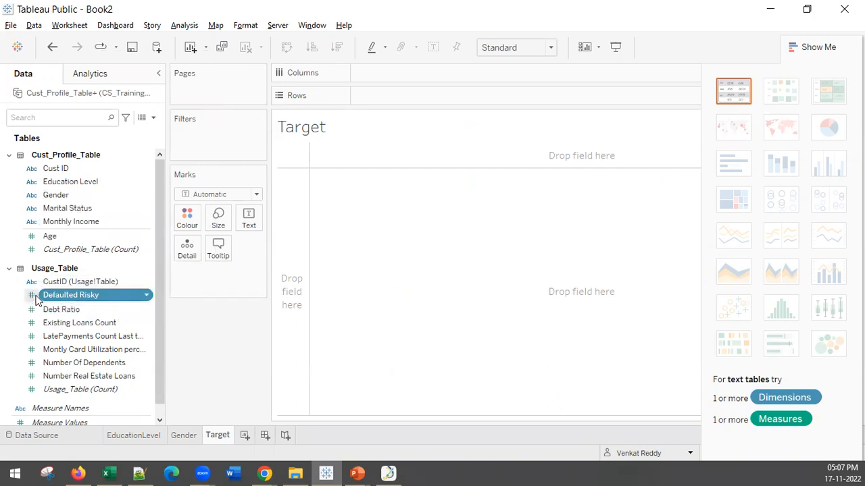
mouse_move(68, 310)
mouse_down()
mouse_move(395, 128)
mouse_move(410, 77)
mouse_up()
right_click(409, 77)
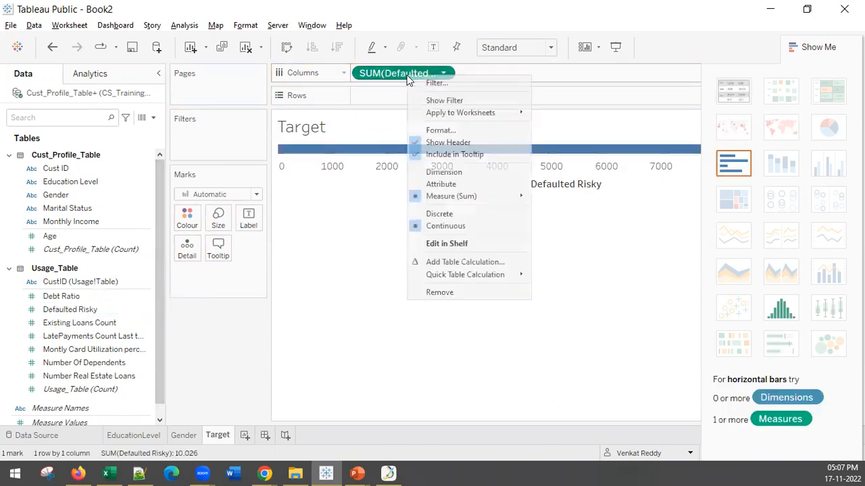
click(432, 173)
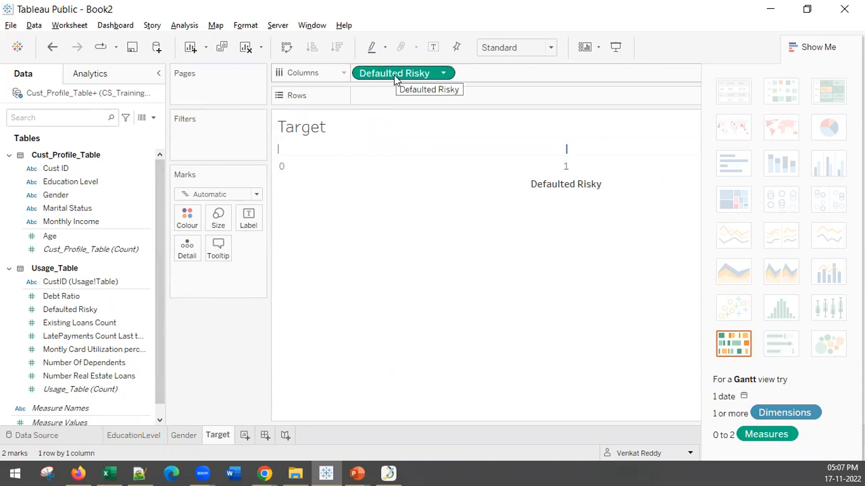
drag(396, 77, 220, 353)
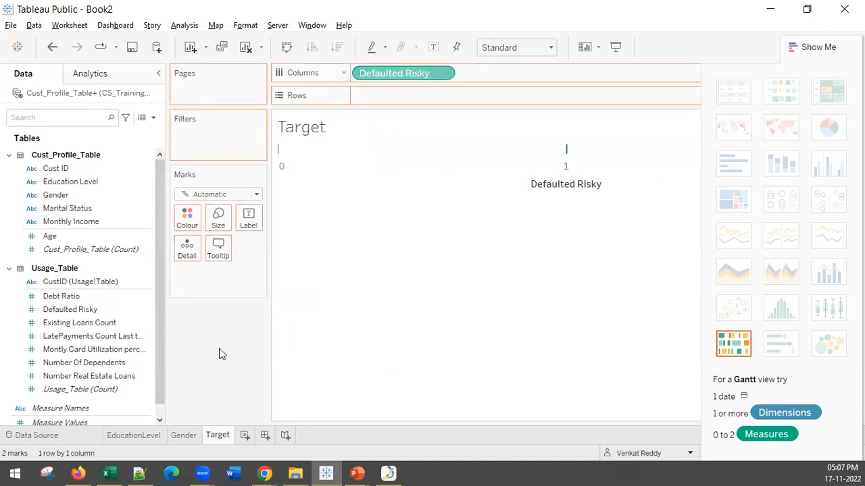
Convert the Defaulted Risky field in Usage_Table to a dimension and add it to the rows.
click(79, 316)
right_click(80, 316)
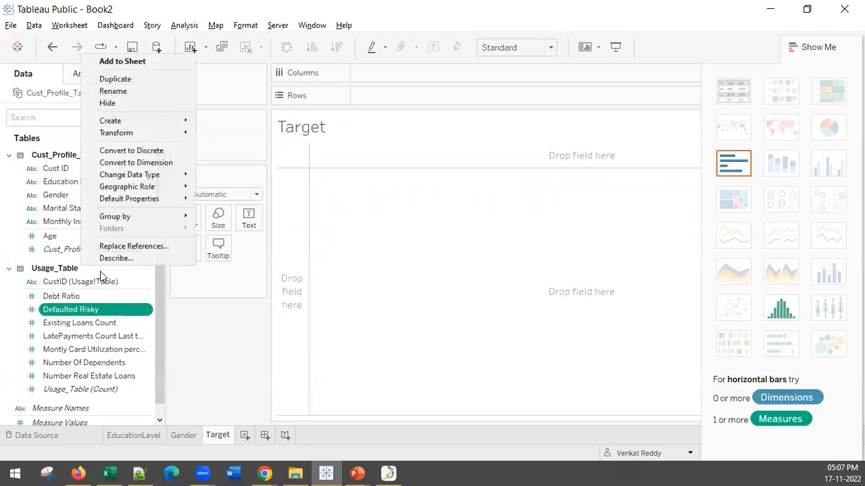
mouse_move(126, 173)
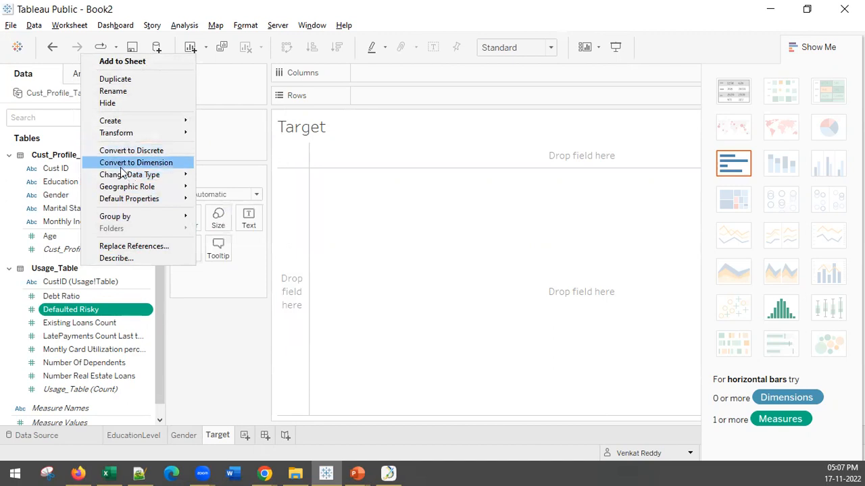
click(123, 163)
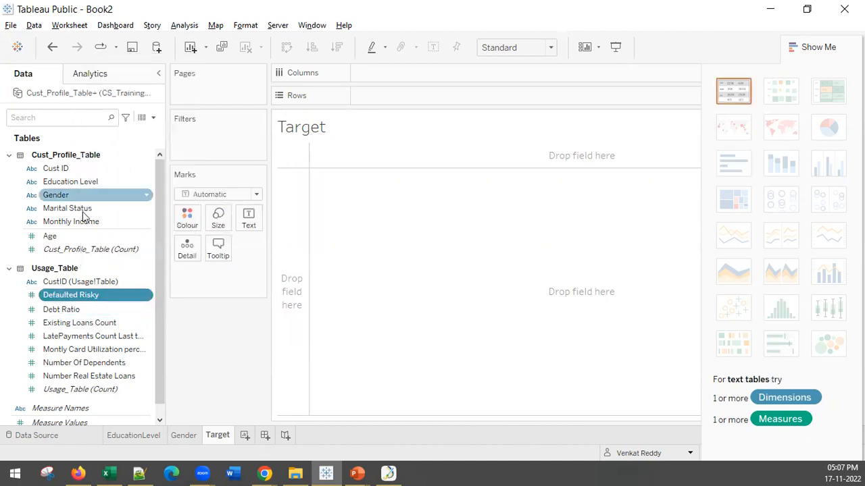
double_click(61, 302)
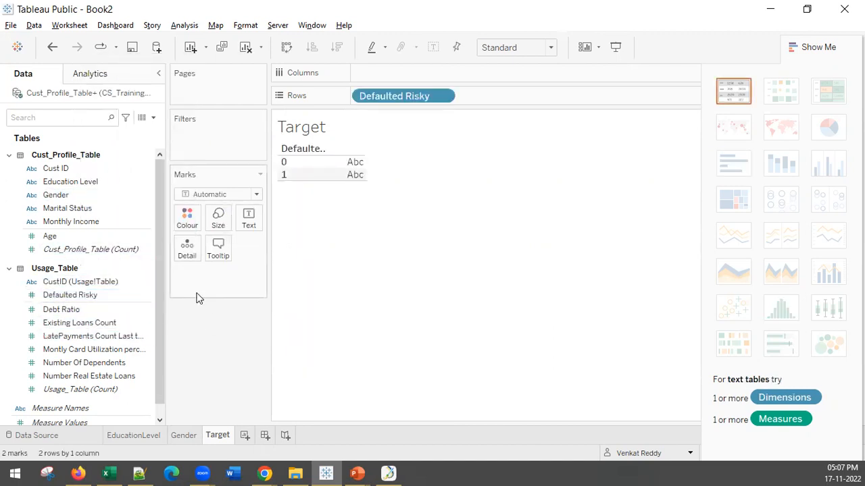
Add CustID (Usage!Table) to the rows as a Count measure and show the view as a text table.
click(70, 279)
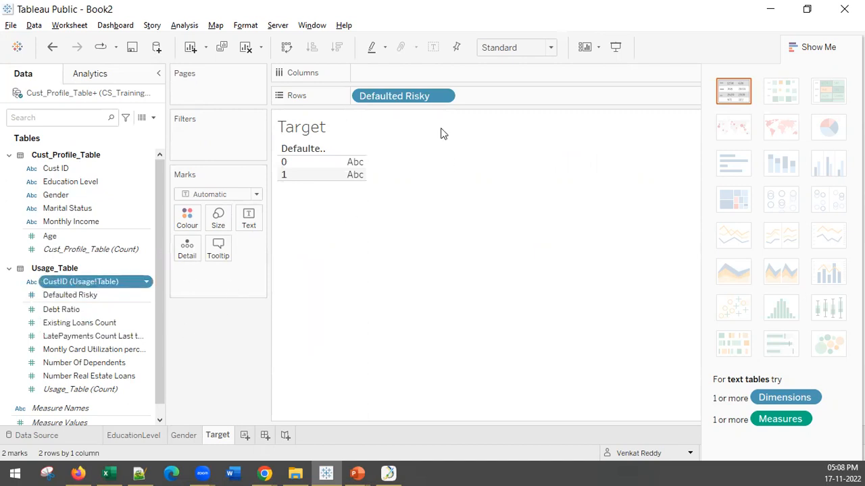
drag(476, 101, 478, 98)
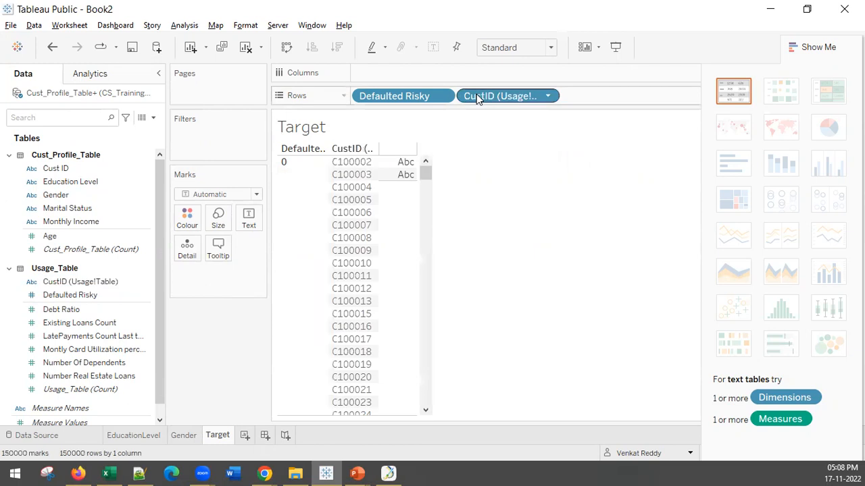
right_click(531, 92)
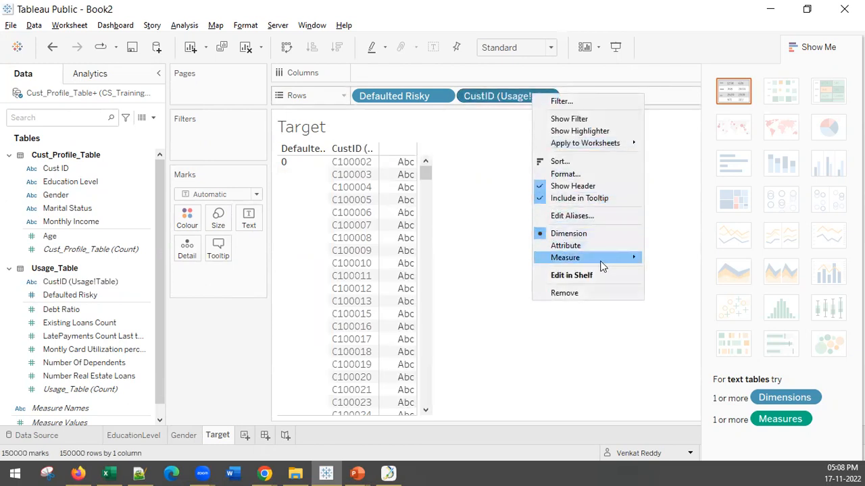
mouse_move(601, 260)
click(669, 282)
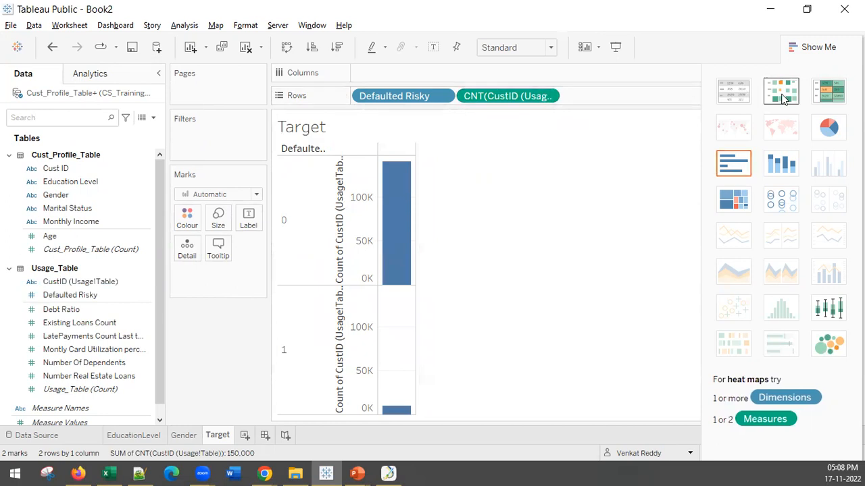
click(735, 101)
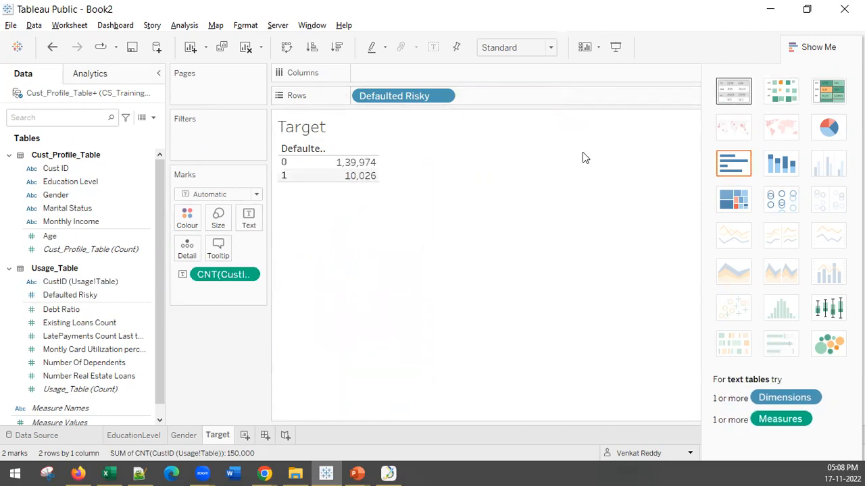
Apply the Percent of Total quick table calculation to the CustID count.
right_click(237, 272)
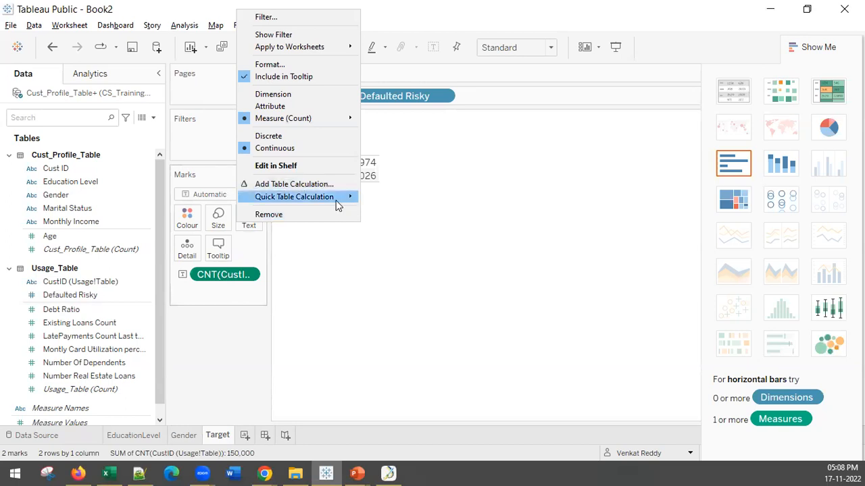
mouse_move(337, 197)
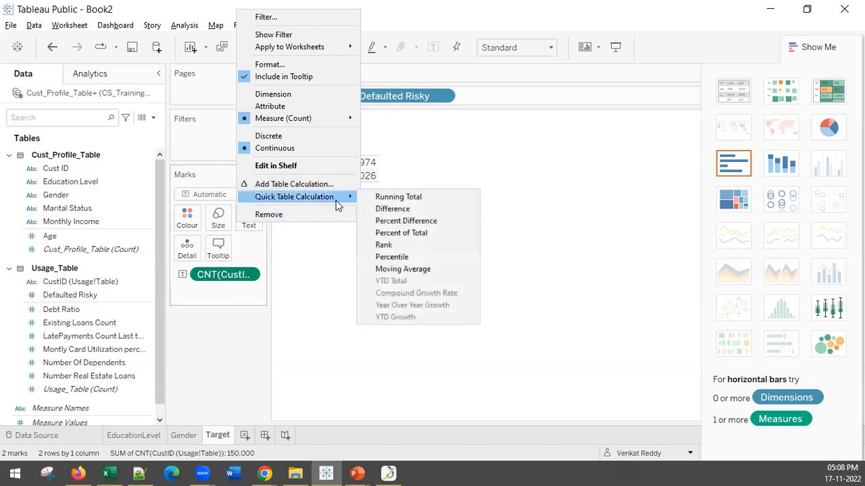
click(421, 232)
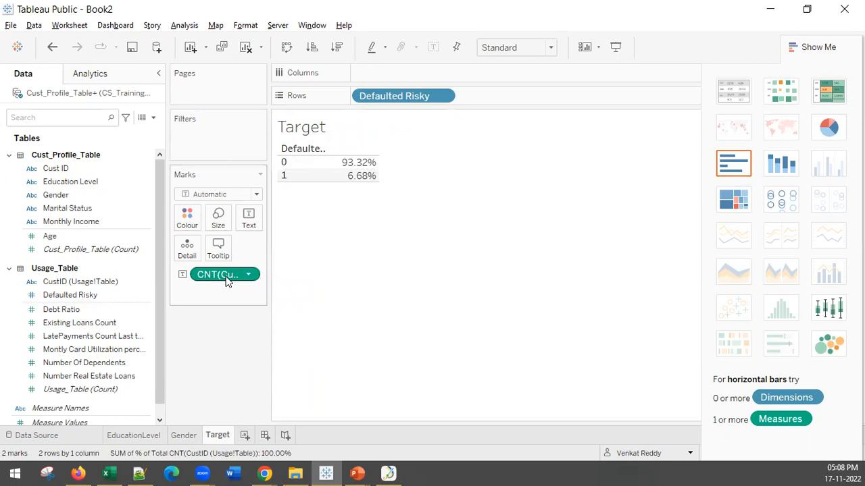
Add CustID (Usage!Table) to the text marks a second time and aggregate it as Count.
click(108, 283)
drag(105, 285, 269, 218)
click(116, 297)
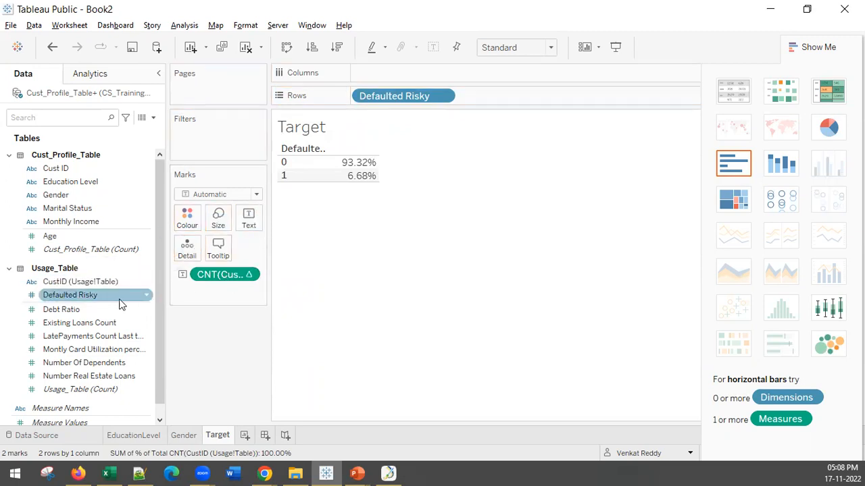
click(87, 284)
drag(85, 284, 252, 220)
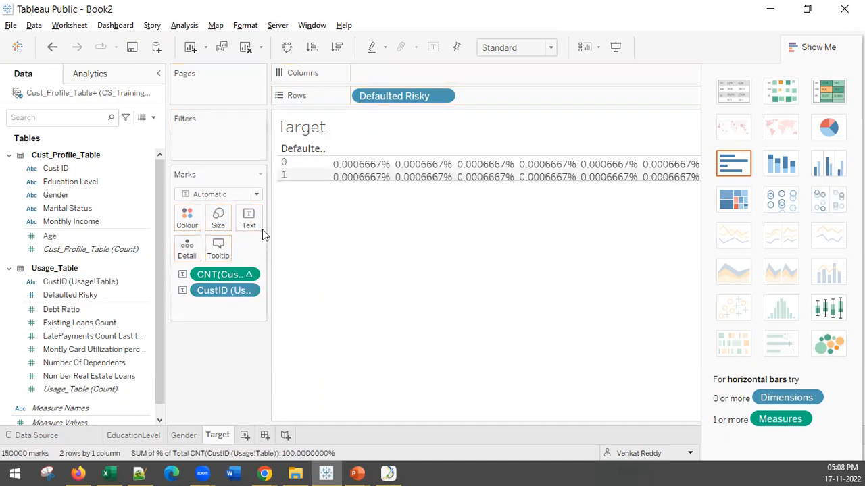
click(247, 290)
mouse_move(299, 211)
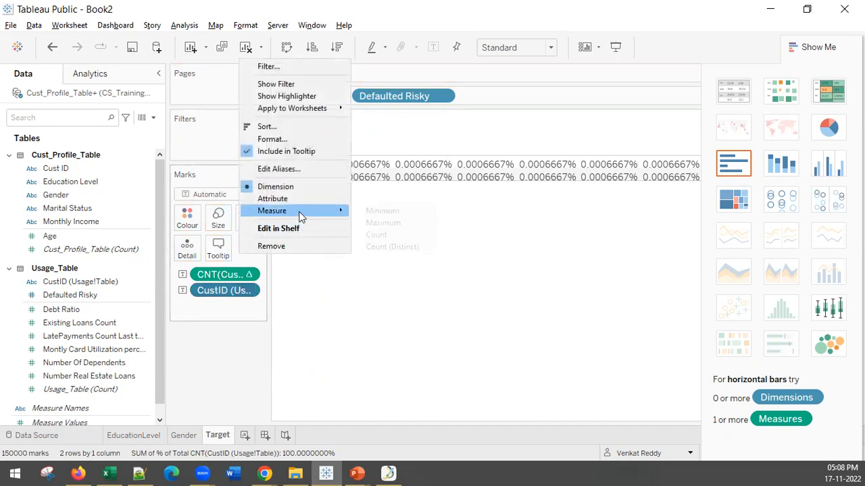
click(402, 234)
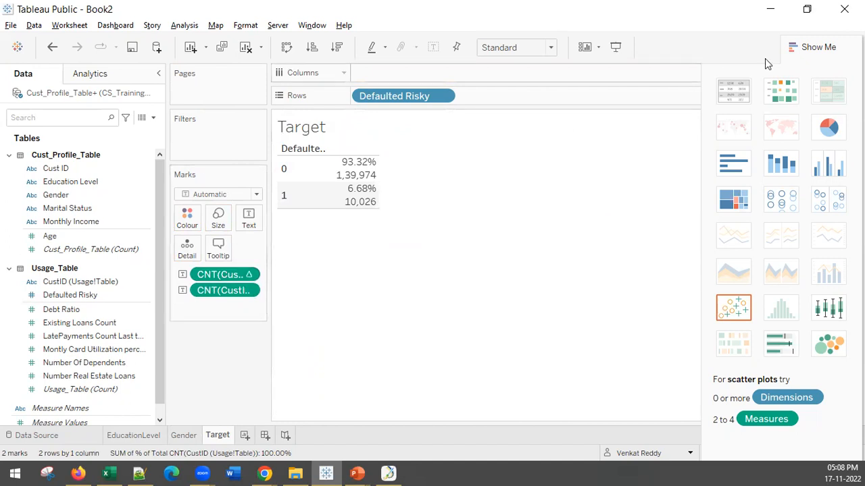
Lay both CustID measures out as separate text-table columns, and widen the measure and Defaulted Risky columns.
click(734, 91)
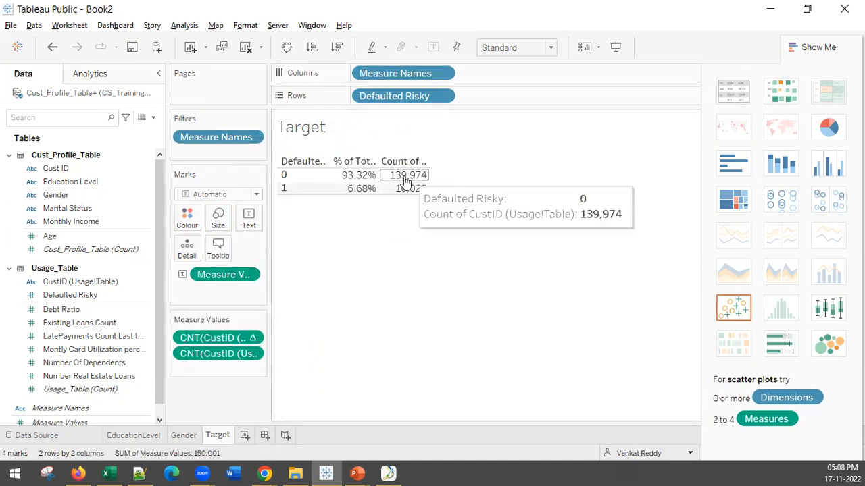
drag(378, 146, 410, 146)
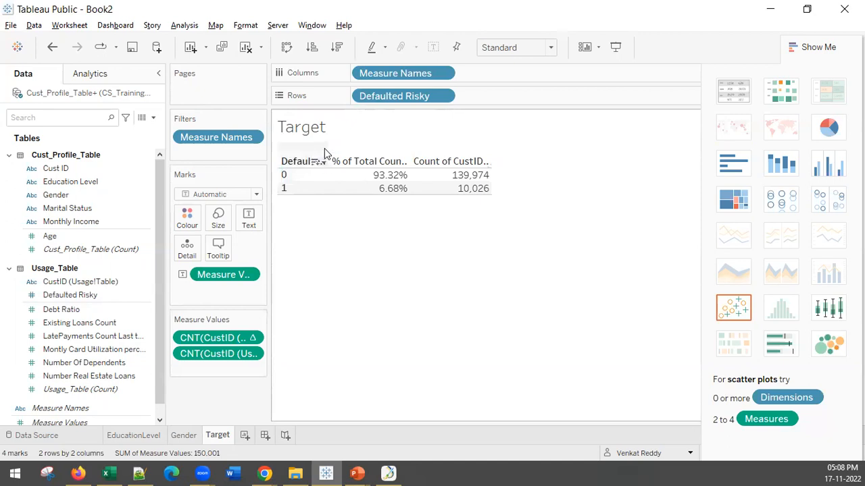
drag(327, 184, 346, 184)
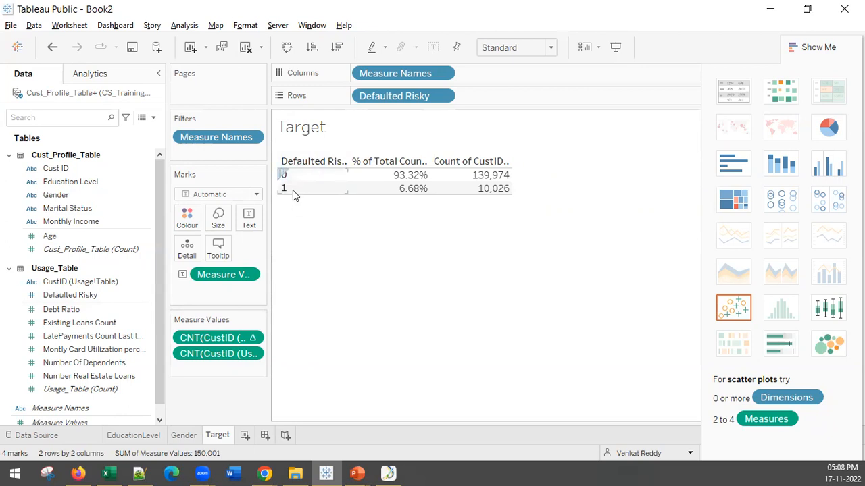
Examine the CustID percent of total and count for each Defaulted Risky value.
mouse_move(405, 193)
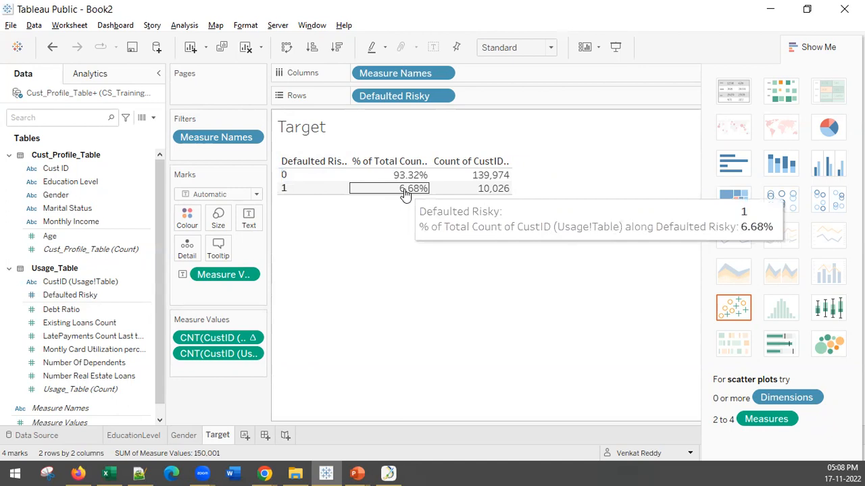
mouse_move(484, 194)
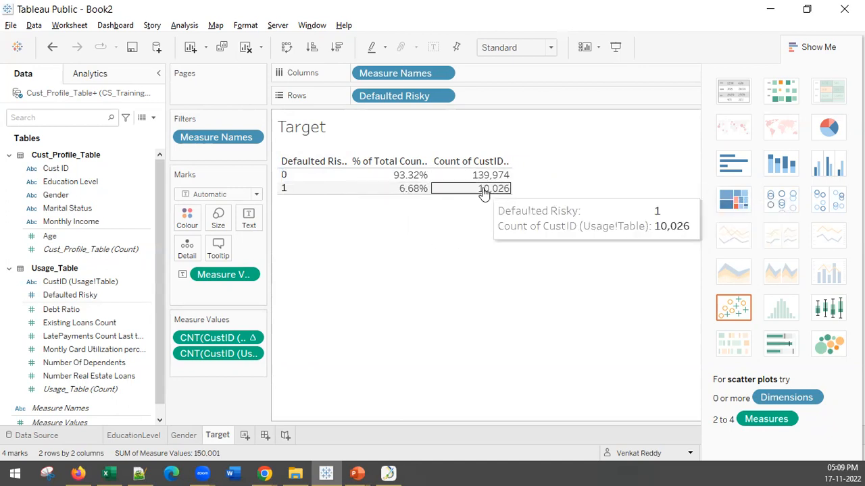
mouse_move(405, 175)
mouse_move(504, 175)
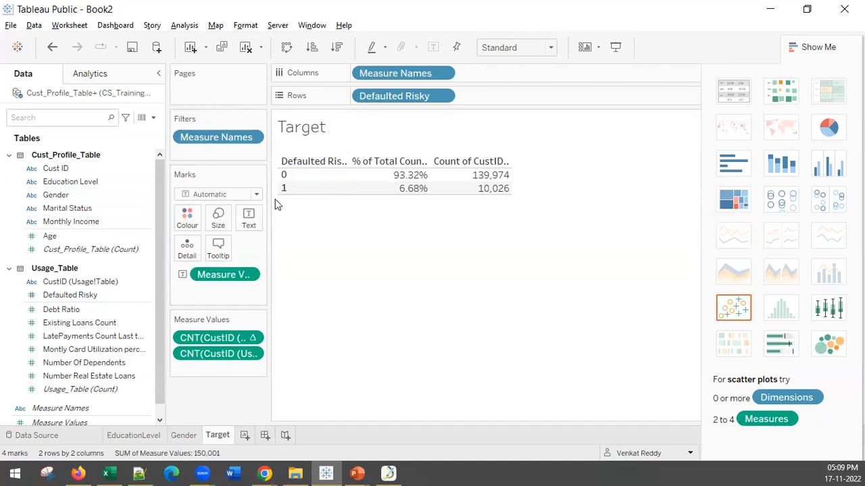
mouse_move(437, 189)
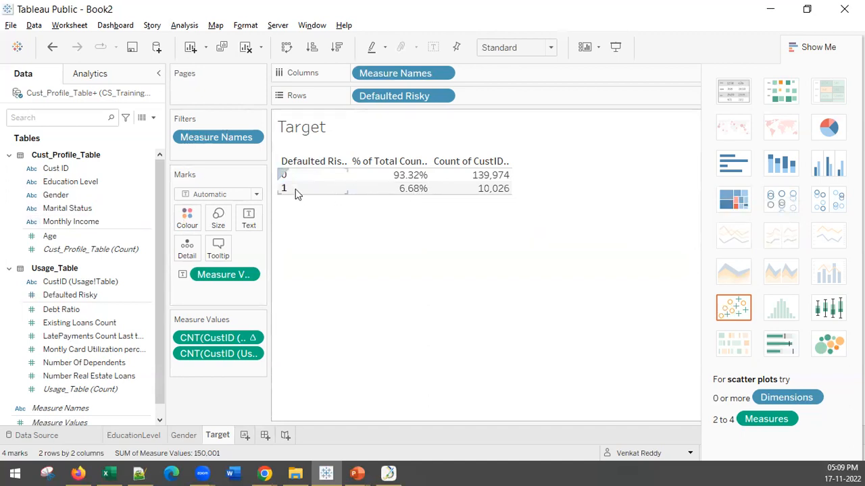
click(74, 323)
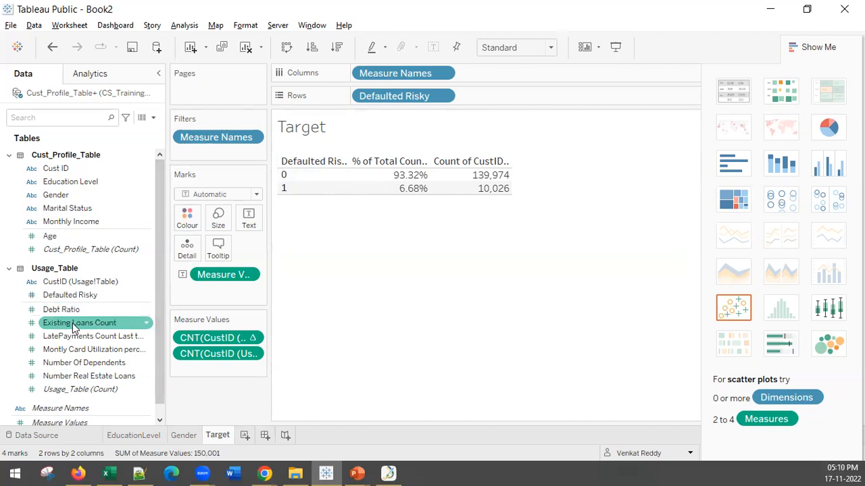
click(70, 298)
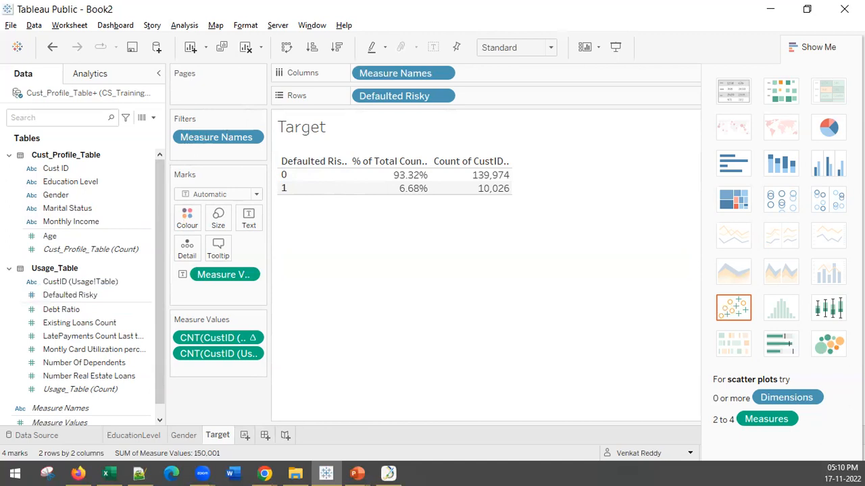
click(73, 178)
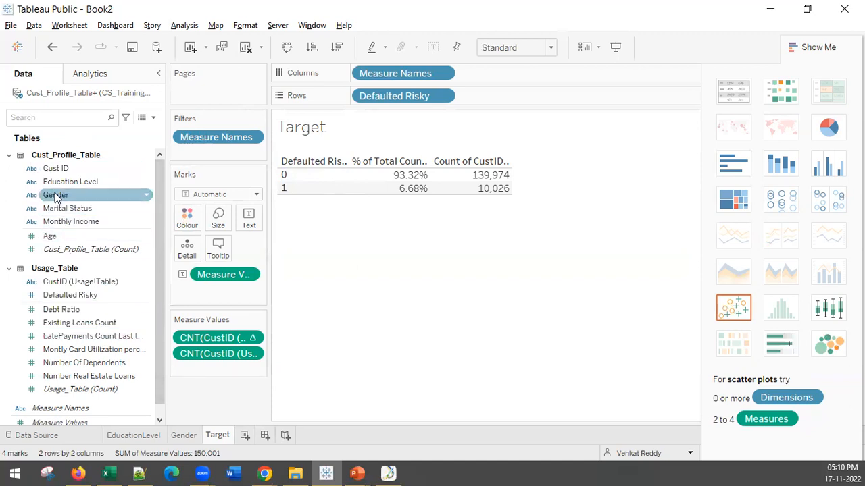